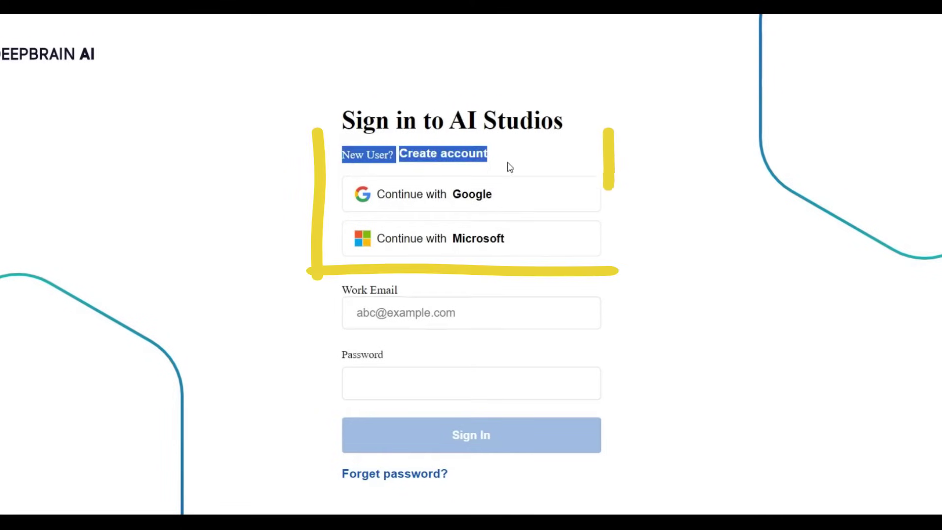
Step: Sign in to AI Studios with a Google account
click(458, 208)
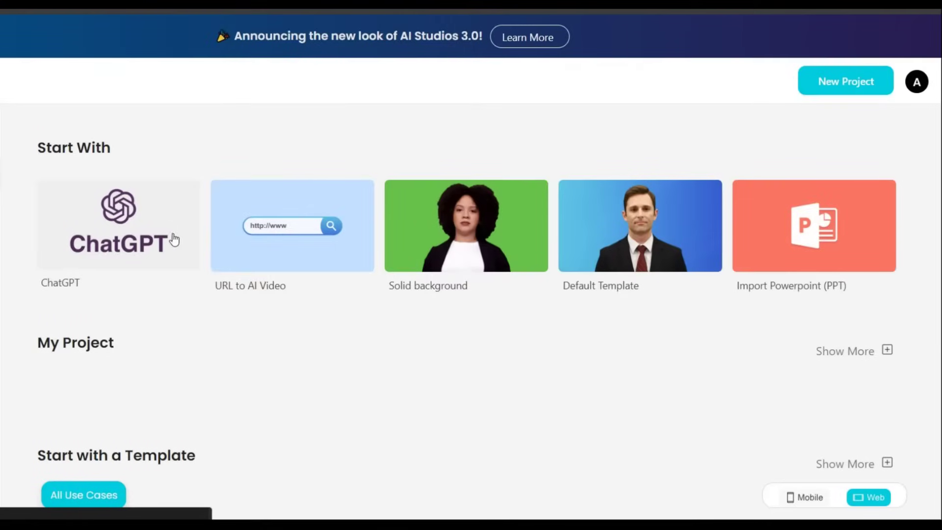
scroll(381, 341, down, 2)
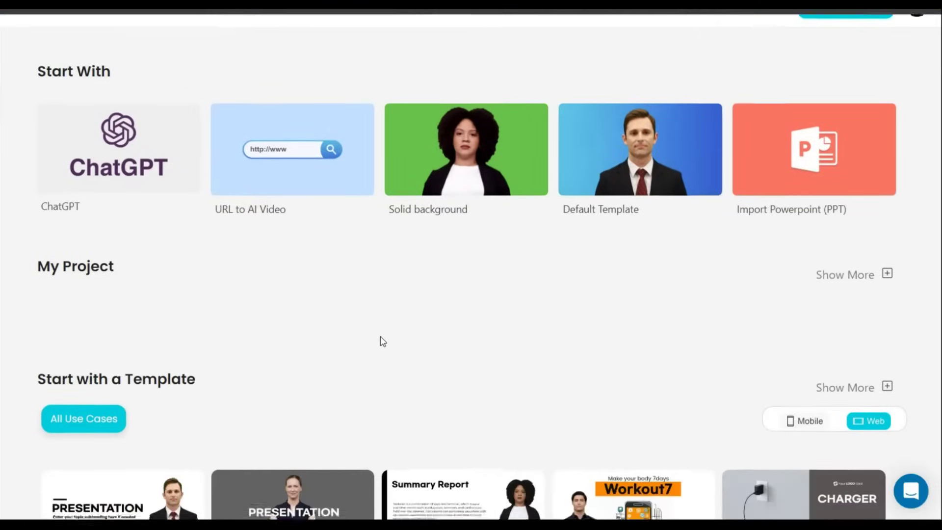
scroll(380, 341, down, 3)
scroll(377, 354, down, 3)
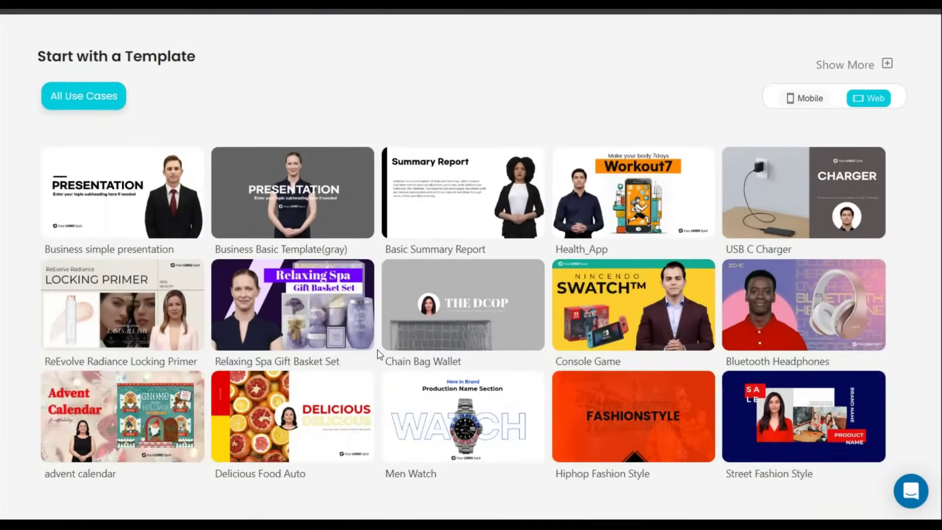
scroll(378, 353, up, 5)
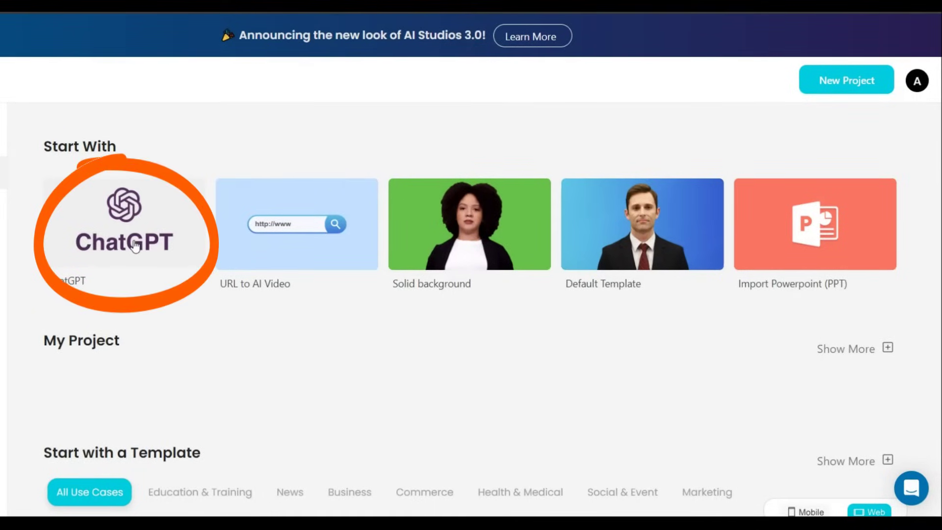
click(135, 245)
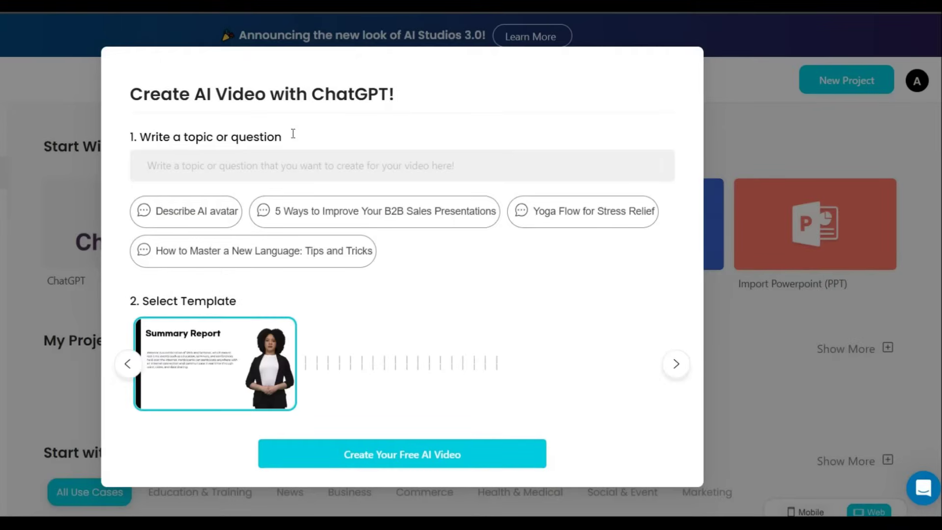
click(715, 366)
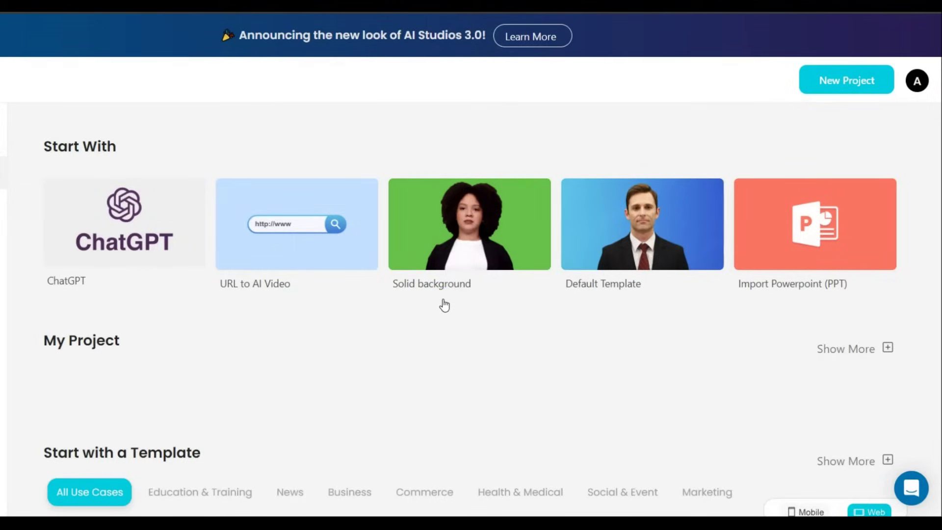
scroll(445, 318, down, 5)
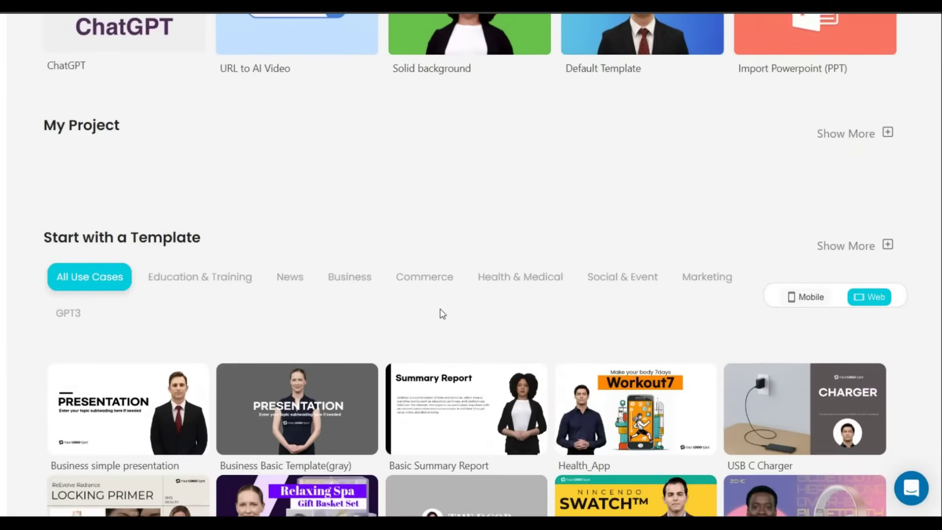
scroll(444, 316, down, 2)
scroll(442, 313, down, 1)
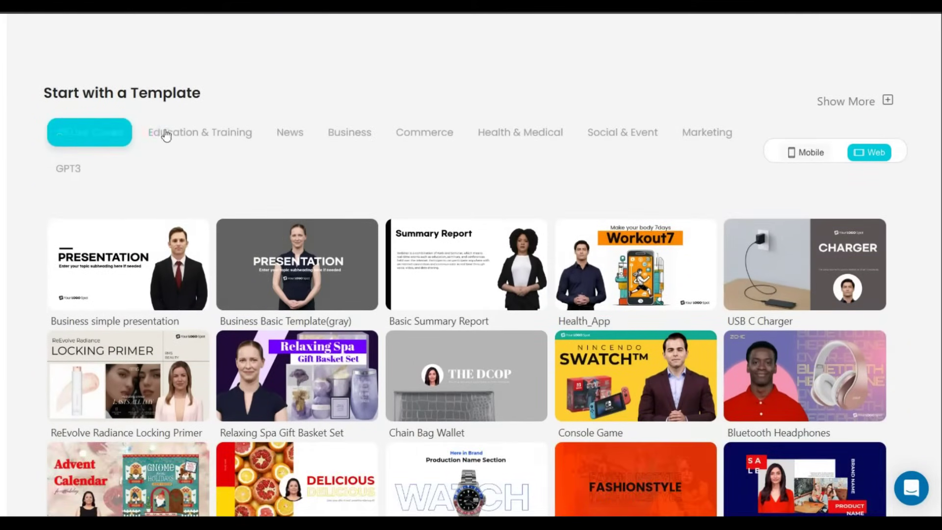
scroll(164, 133, down, 2)
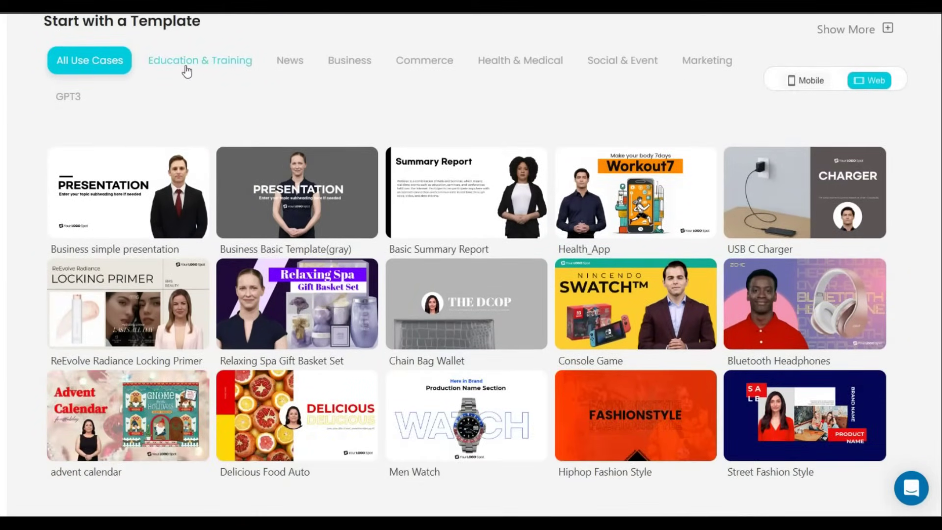
Step: Browse the Education, Health, Marketing and Business templates, then filter to landscape web News templates
click(185, 67)
scroll(252, 302, down, 1)
scroll(254, 302, down, 2)
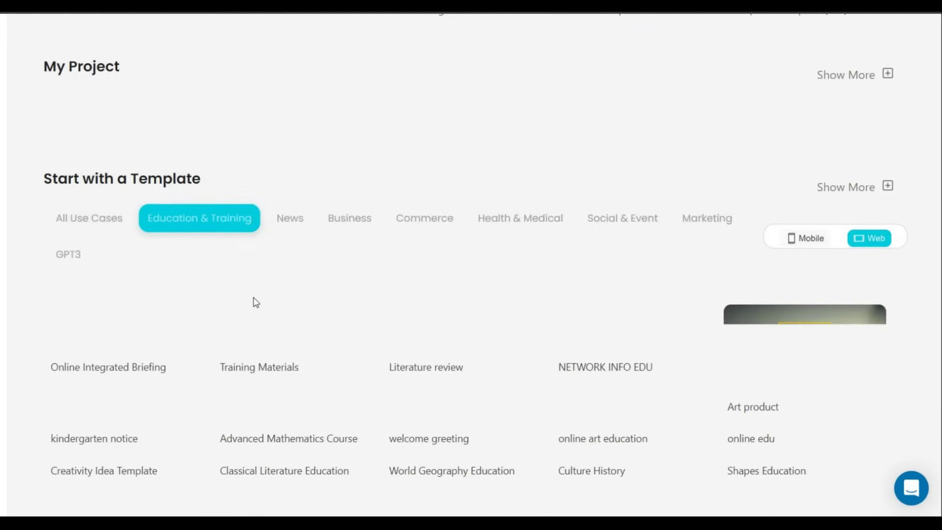
scroll(252, 303, down, 3)
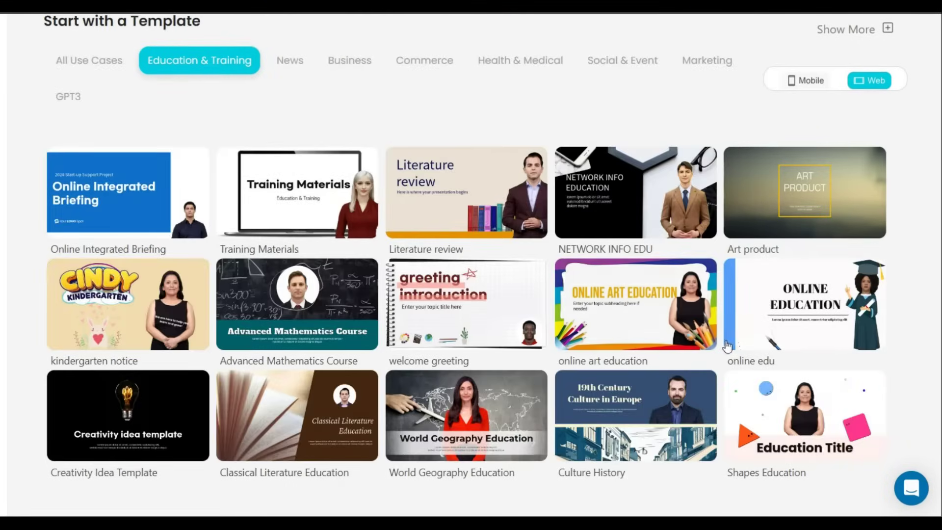
click(293, 69)
scroll(279, 220, down, 2)
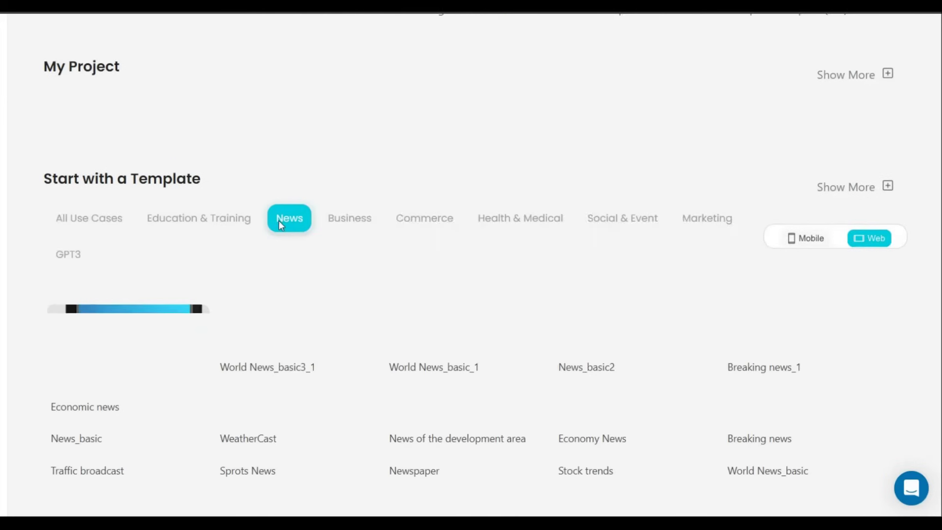
scroll(279, 223, down, 3)
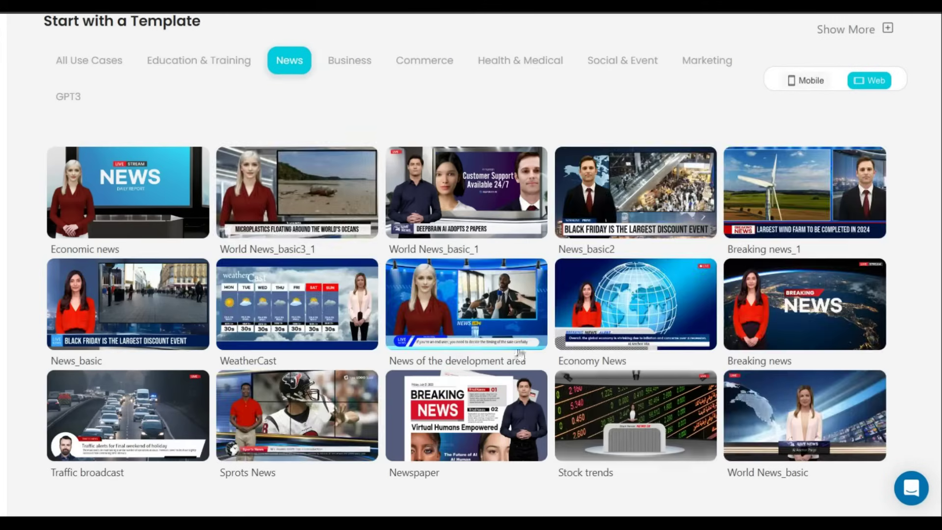
click(520, 73)
scroll(560, 252, down, 1)
scroll(557, 267, down, 3)
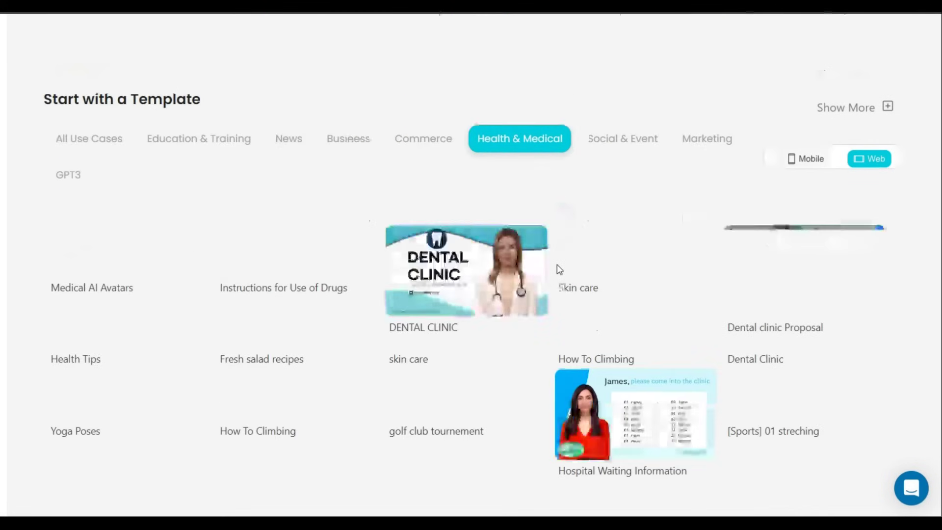
scroll(557, 268, down, 1)
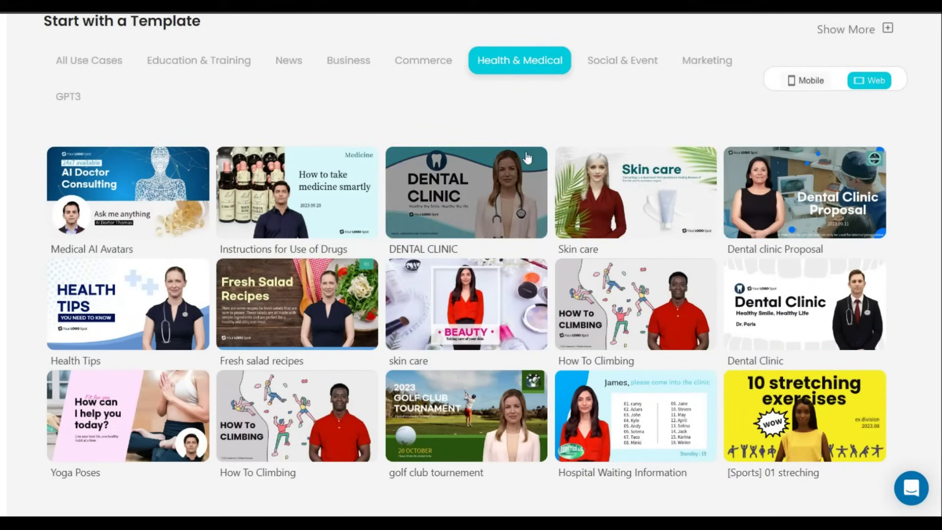
click(686, 65)
scroll(435, 288, down, 3)
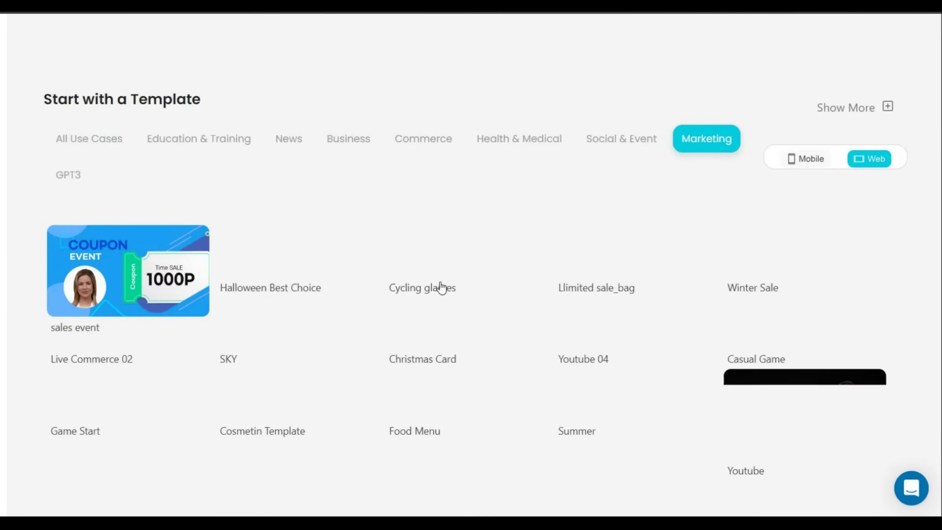
scroll(441, 287, down, 1)
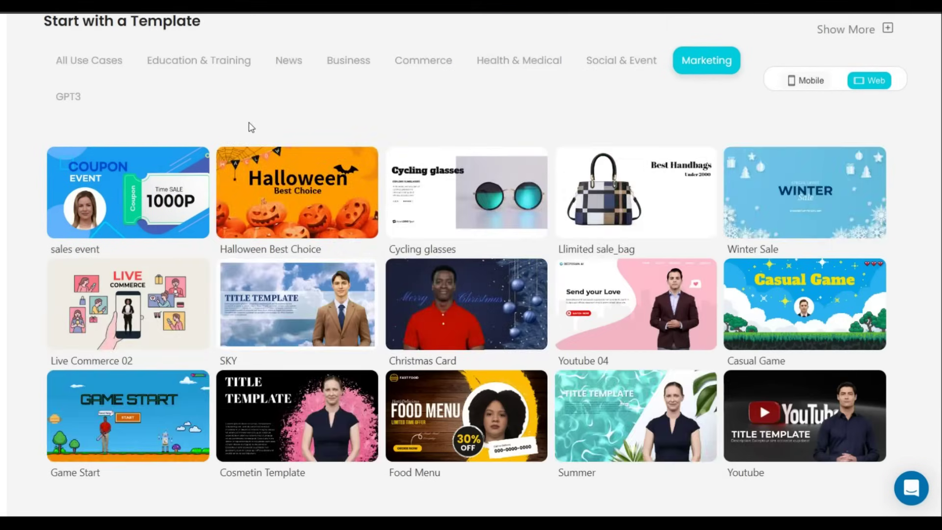
click(294, 67)
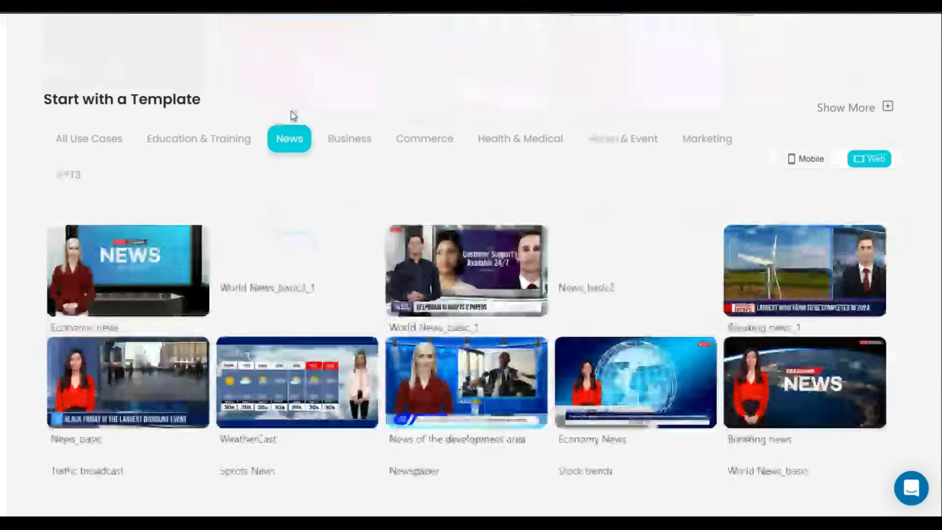
scroll(290, 117, down, 1)
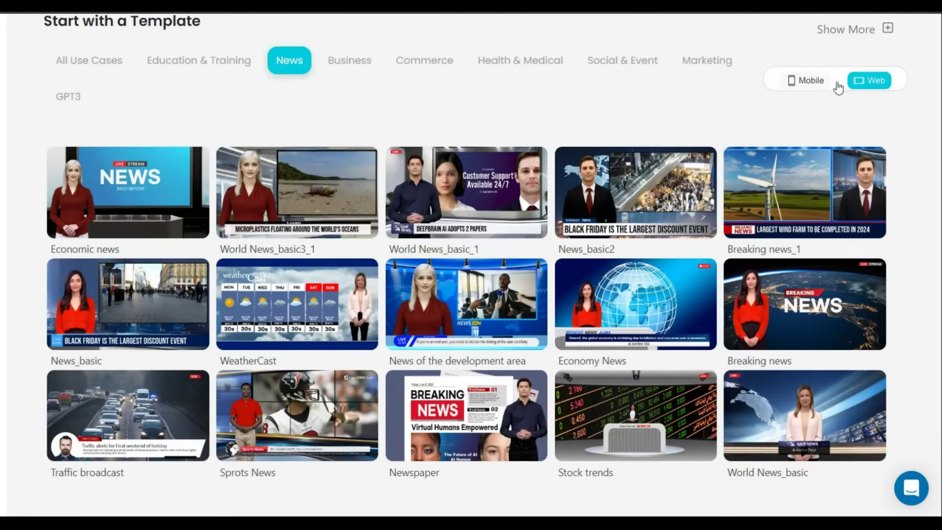
click(813, 82)
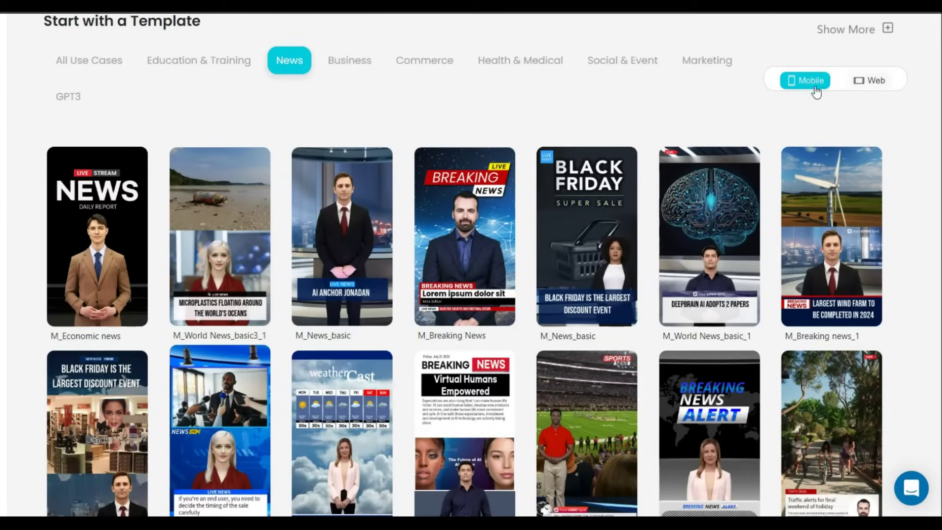
click(344, 66)
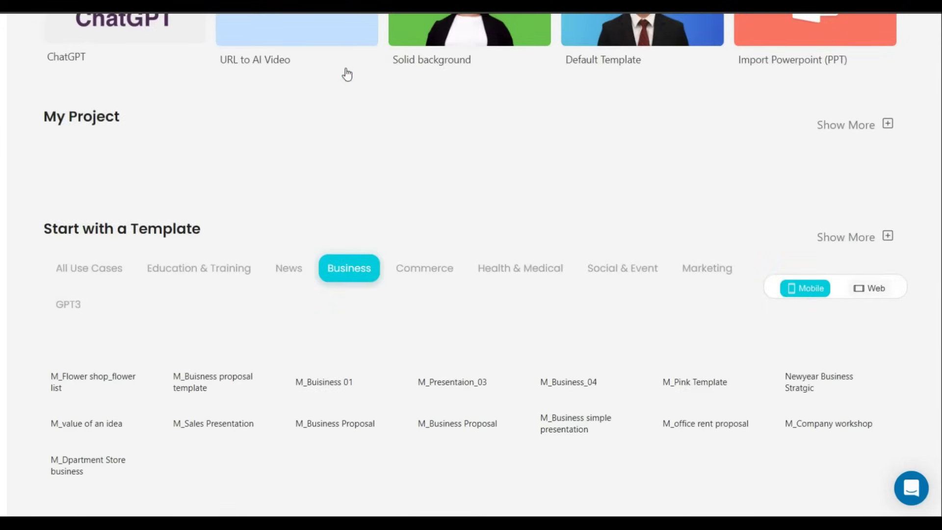
scroll(381, 236, down, 2)
scroll(381, 236, down, 1)
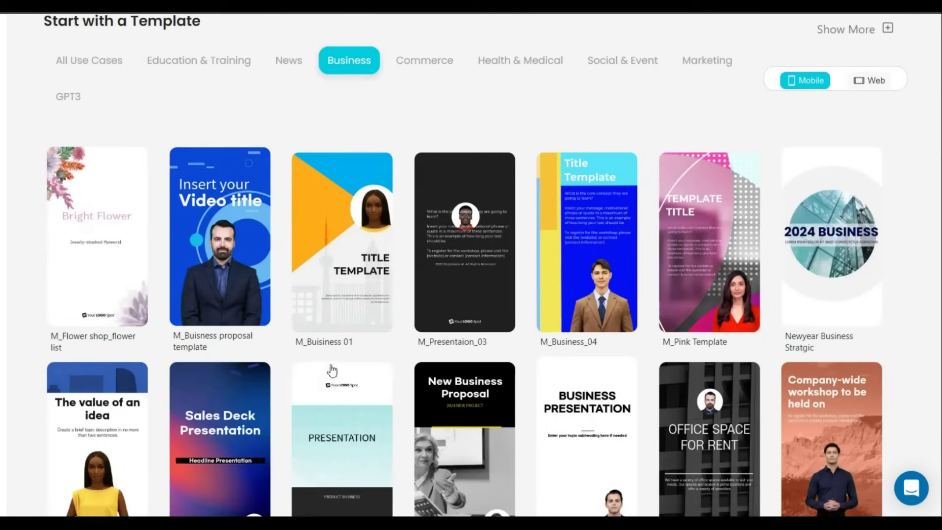
click(286, 65)
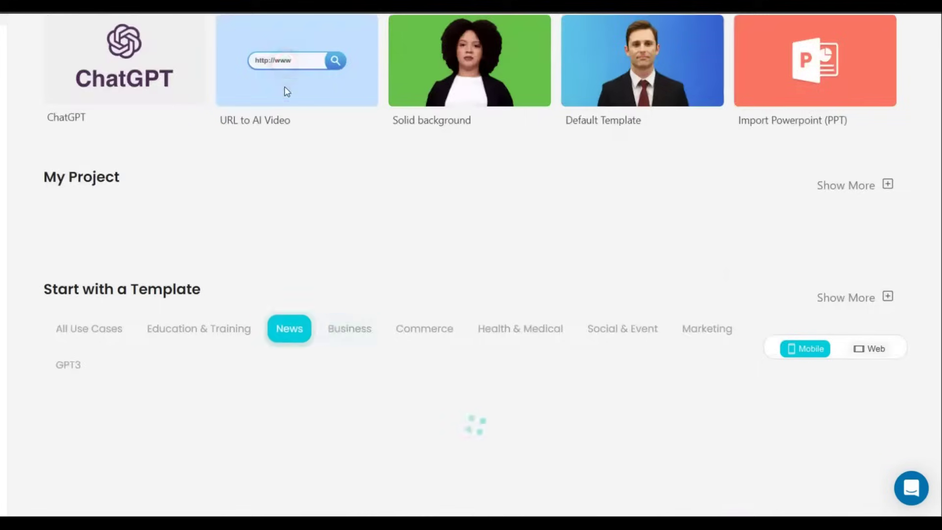
scroll(282, 100, down, 3)
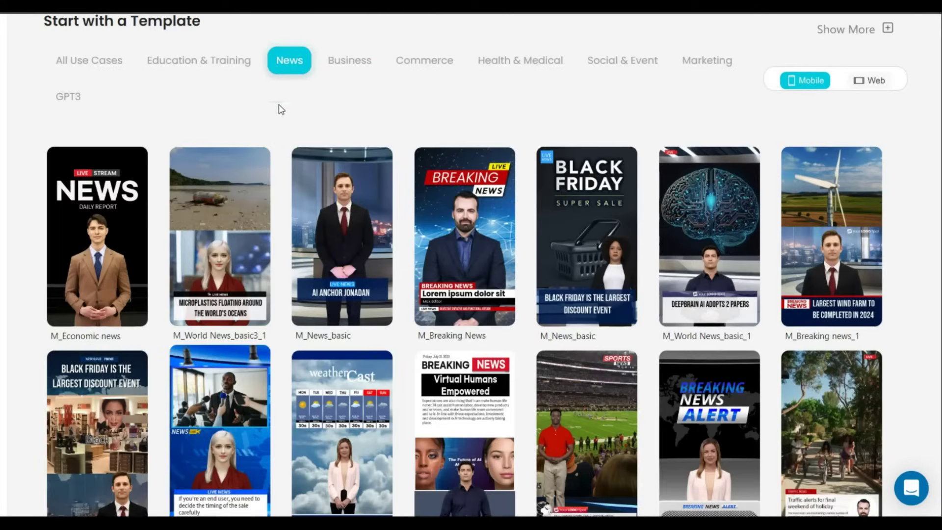
click(874, 86)
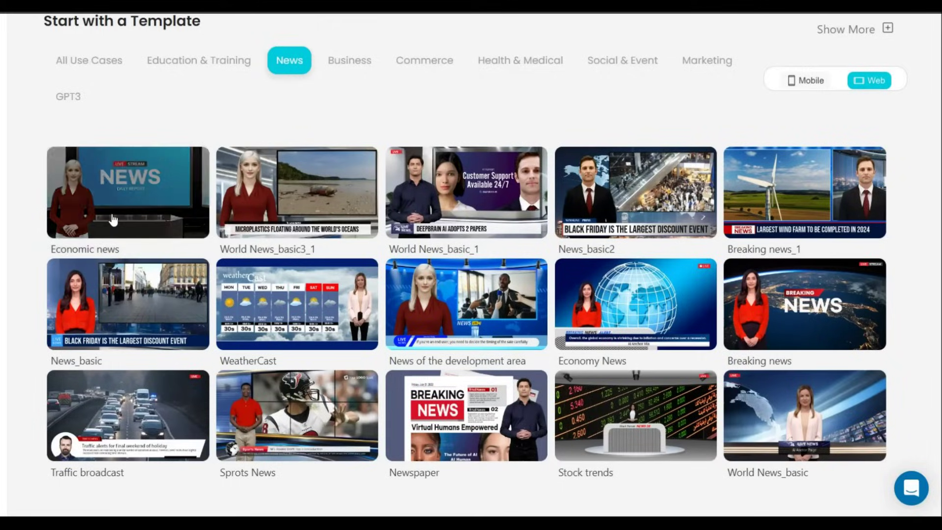
Step: Preview Economic news, browse alternatives, and create a video from News of the development area
click(136, 217)
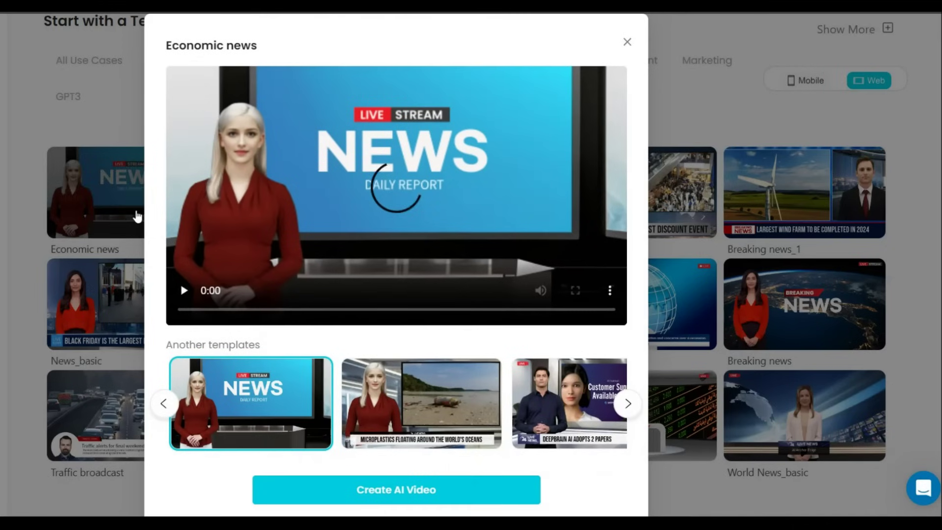
click(625, 403)
click(626, 403)
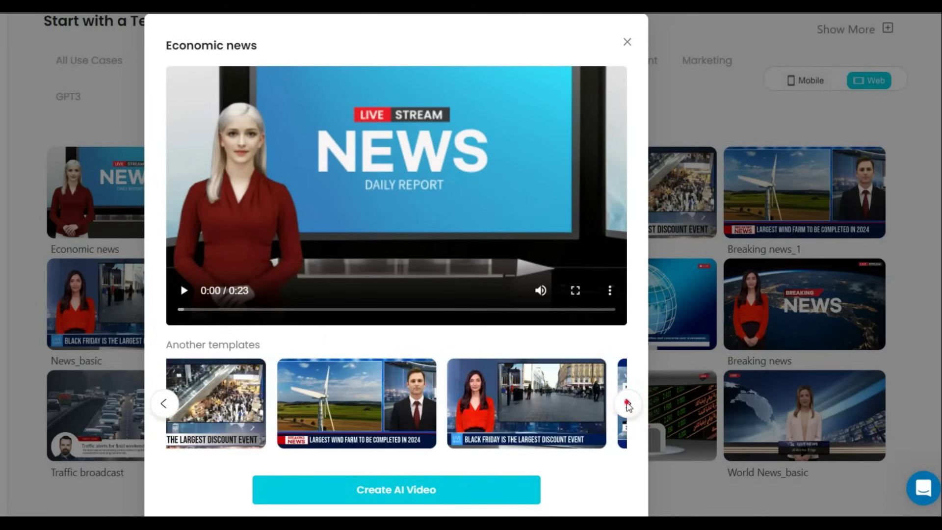
click(626, 404)
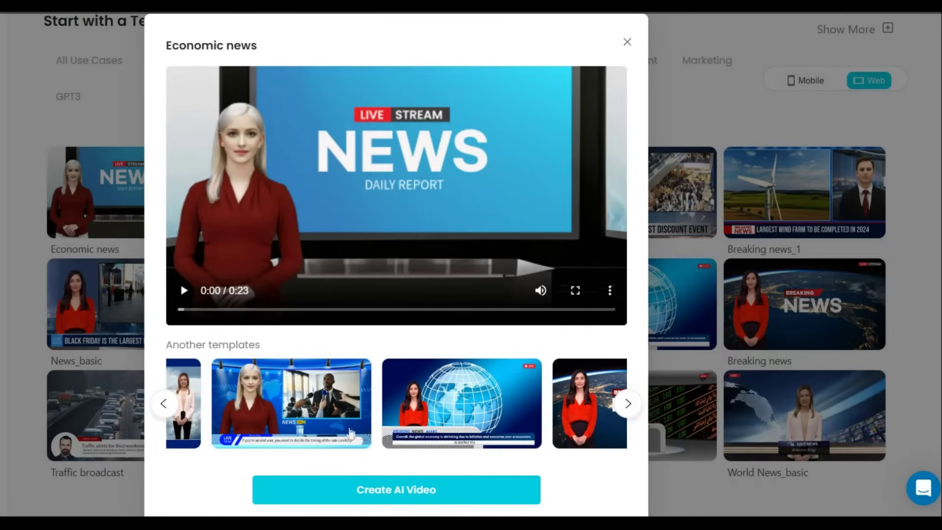
click(289, 407)
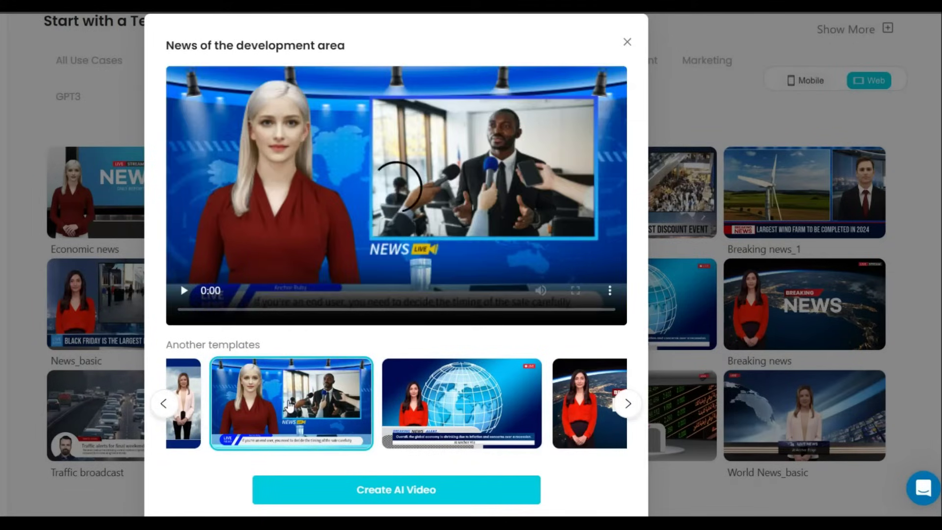
scroll(290, 407, down, 1)
click(446, 465)
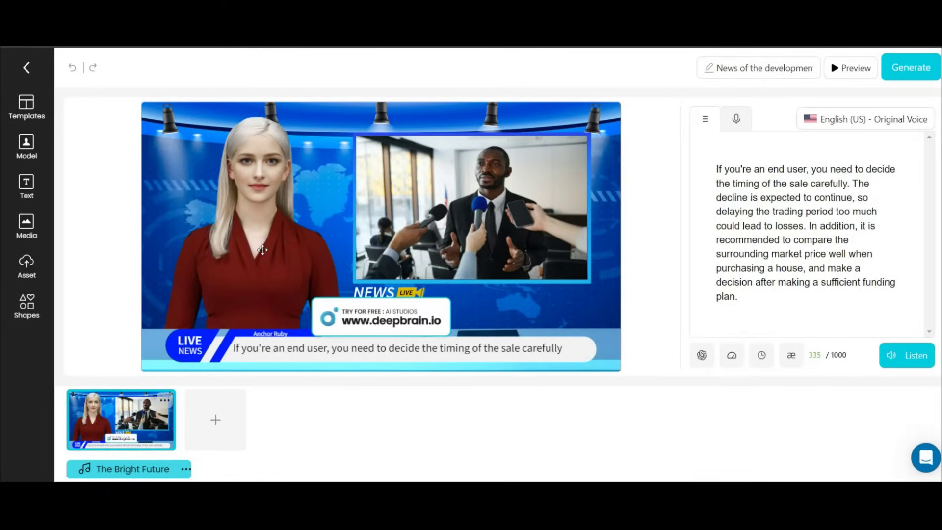
click(263, 250)
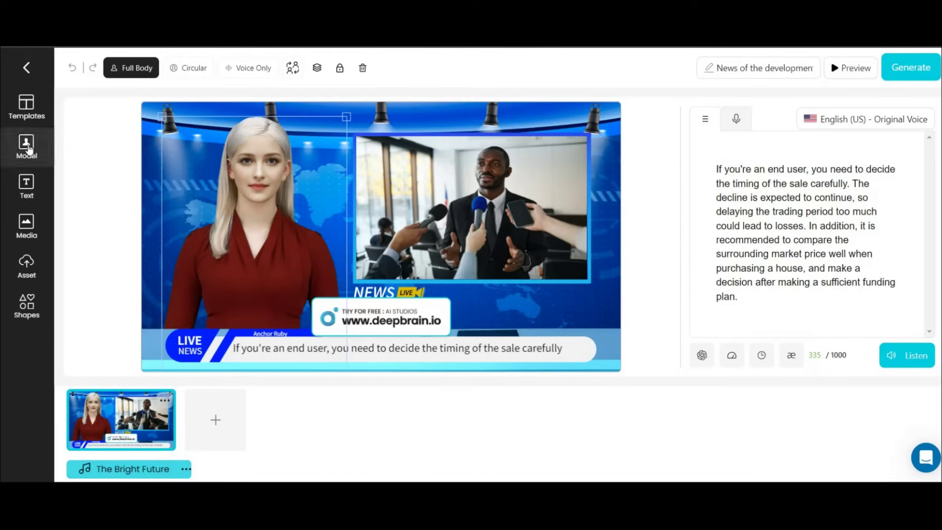
Step: Swap the anchor for the Daniel avatar in the red outfit
click(26, 149)
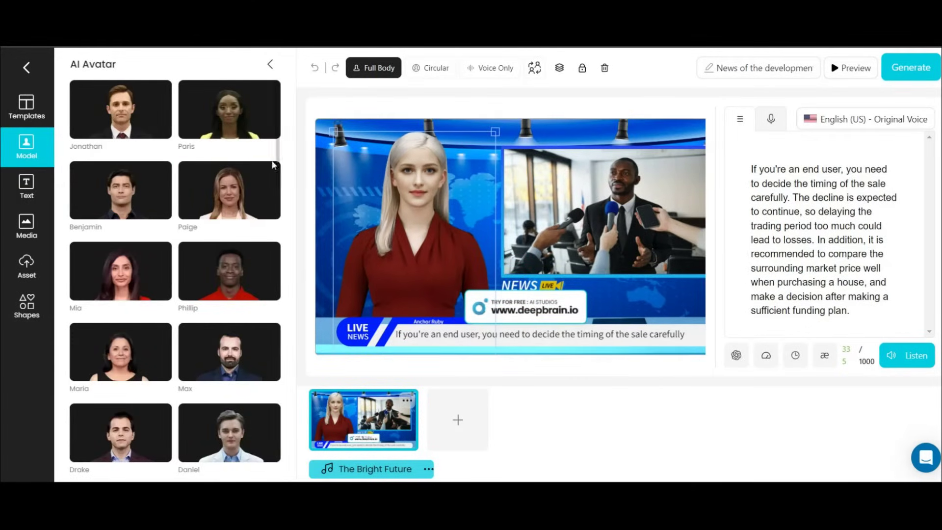
scroll(273, 165, down, 5)
scroll(270, 169, down, 5)
scroll(271, 171, down, 5)
scroll(269, 174, down, 5)
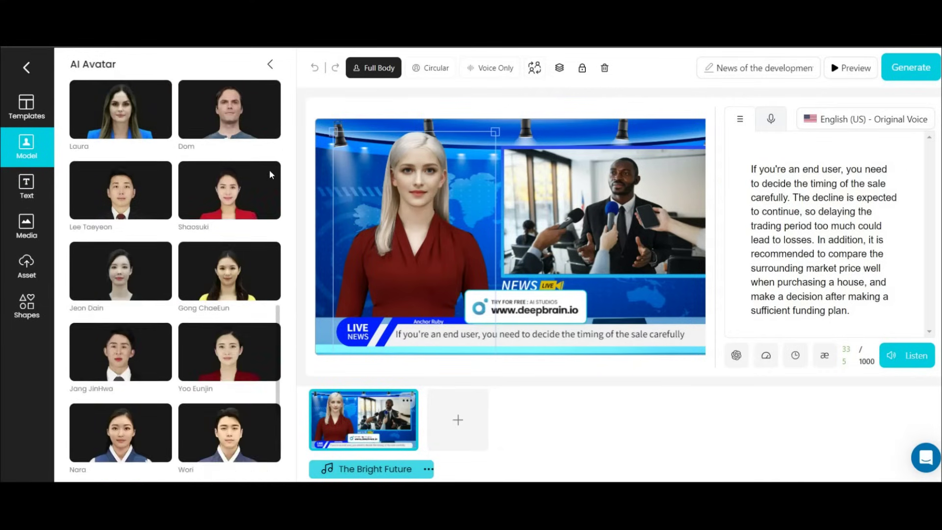
scroll(270, 175, down, 3)
scroll(270, 174, down, 2)
scroll(180, 269, up, 5)
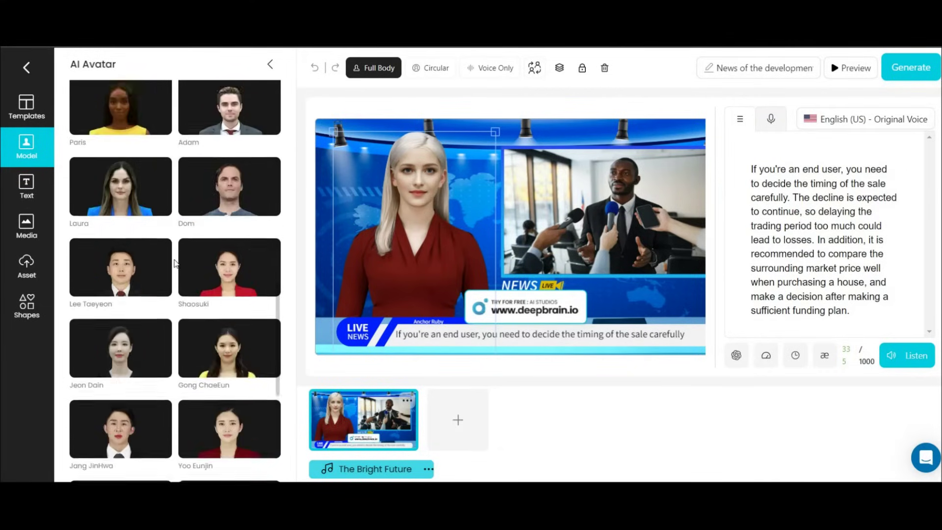
scroll(175, 264, up, 5)
scroll(176, 265, up, 5)
scroll(177, 265, up, 5)
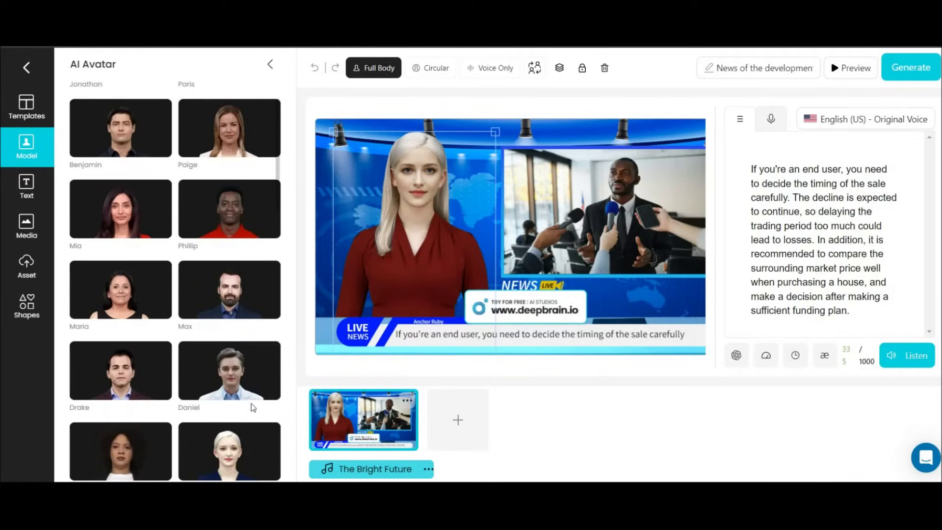
click(258, 393)
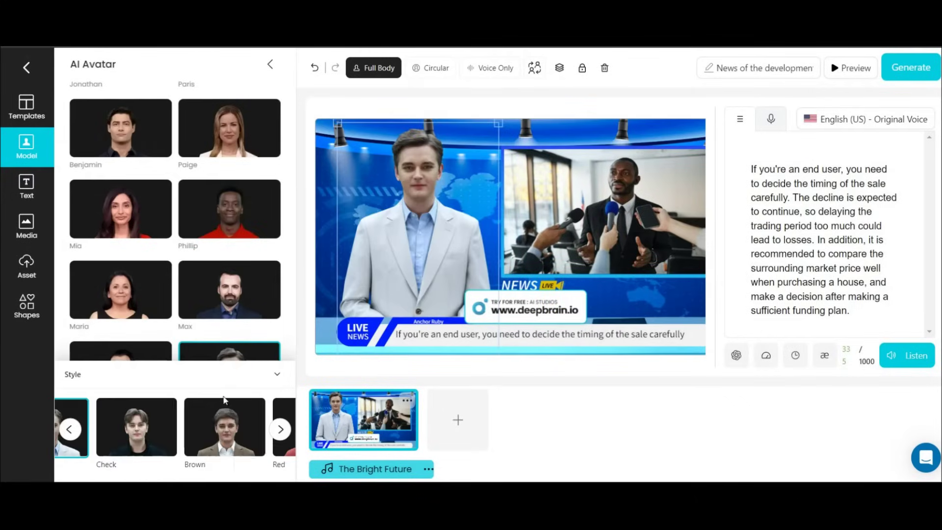
scroll(215, 442, right, 2)
click(215, 446)
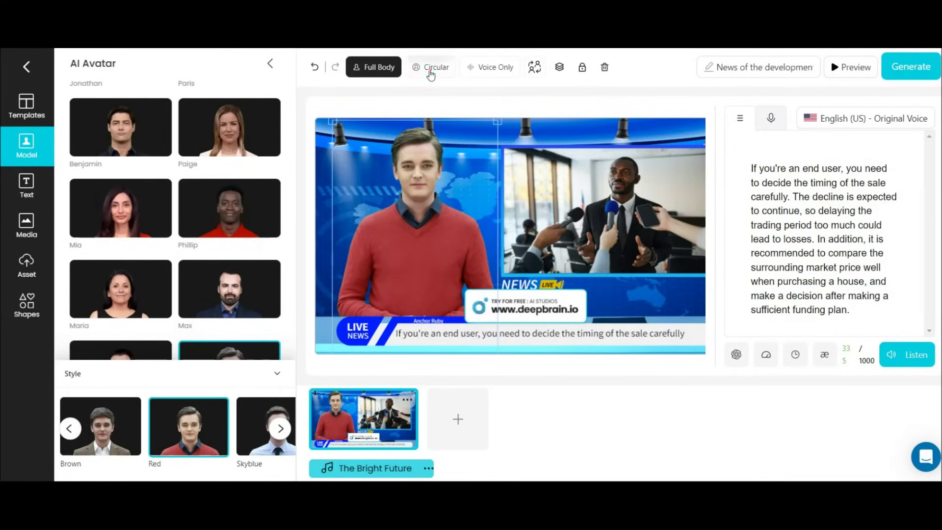
Step: Try a circular headshot on this slide, then return the presenter to full body
click(433, 70)
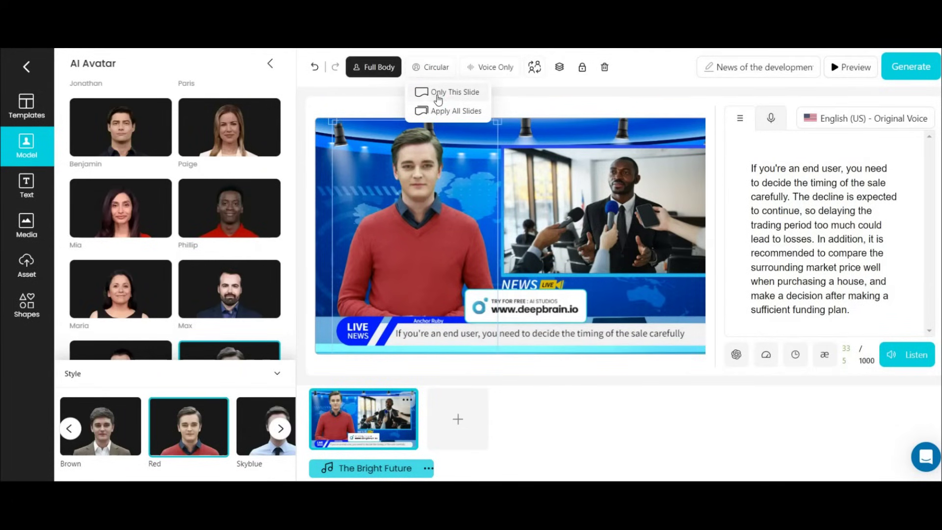
click(438, 94)
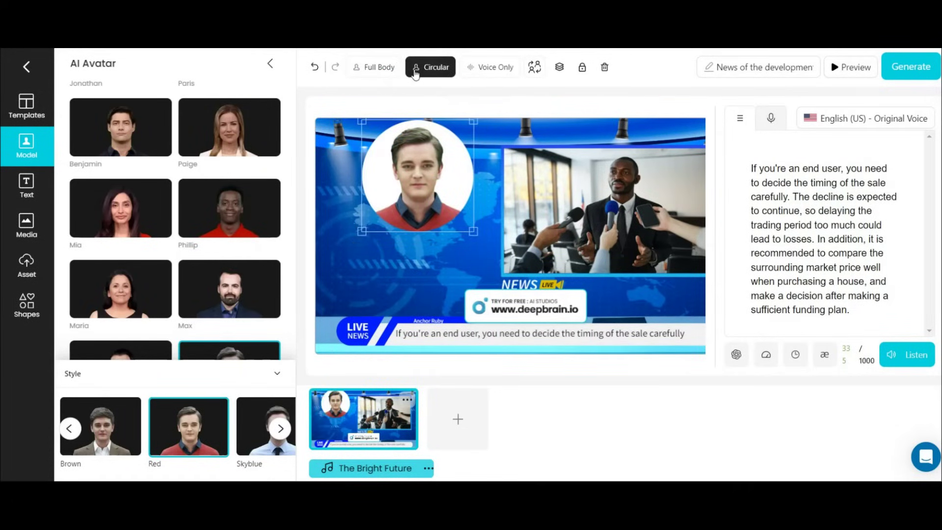
click(383, 73)
click(381, 92)
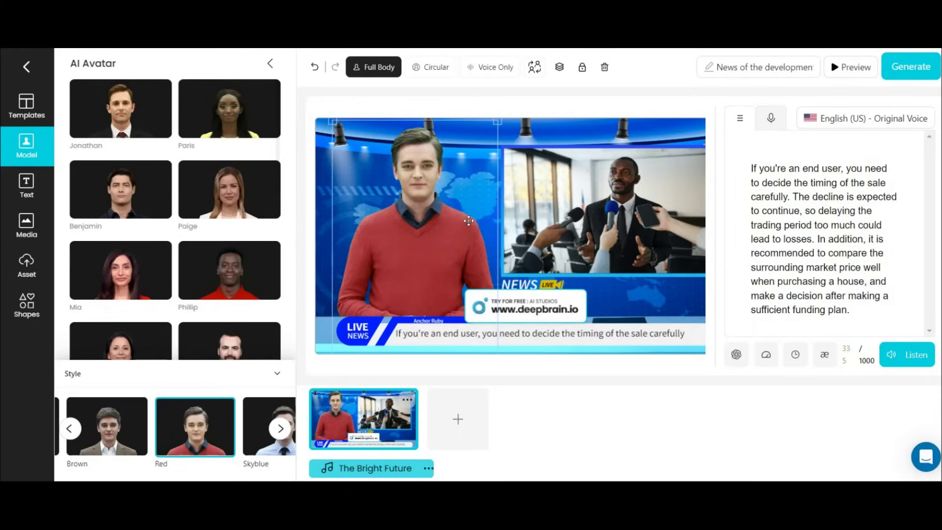
click(356, 328)
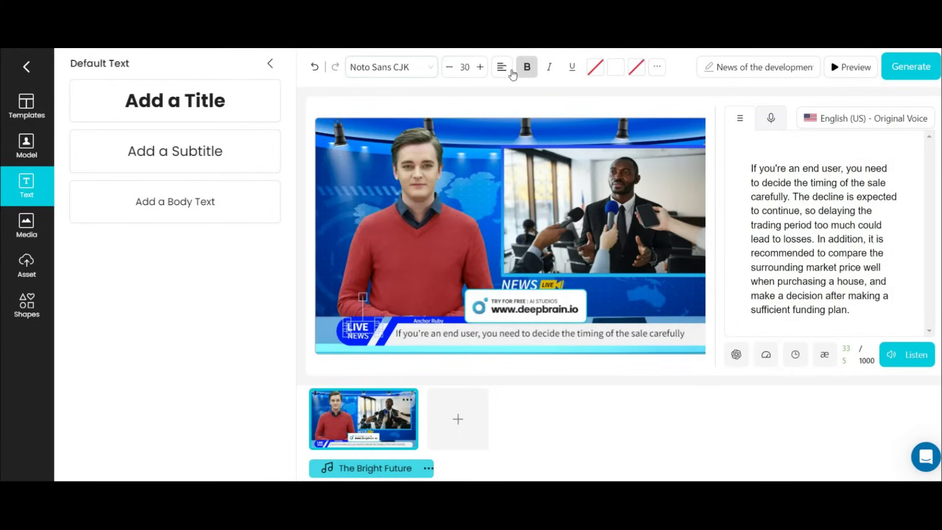
Step: Change the badge to AI NEWS and make the ticker text bold red
click(364, 328)
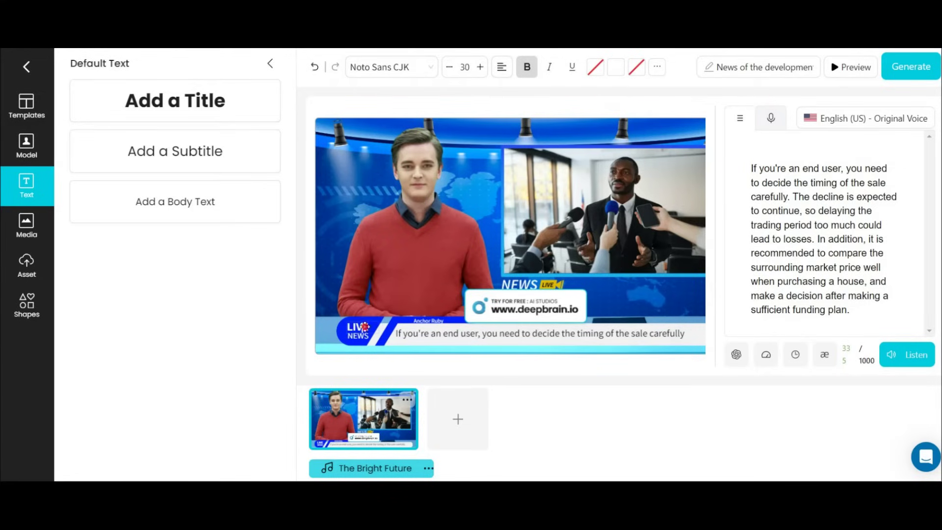
text(AI)
double_click(440, 335)
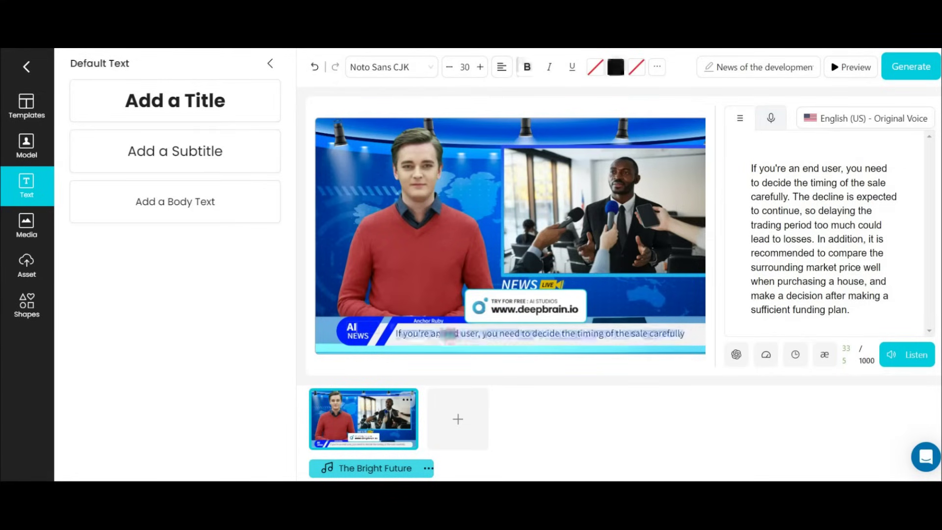
text(This AI Is Really Amazing ... DeepBrain)
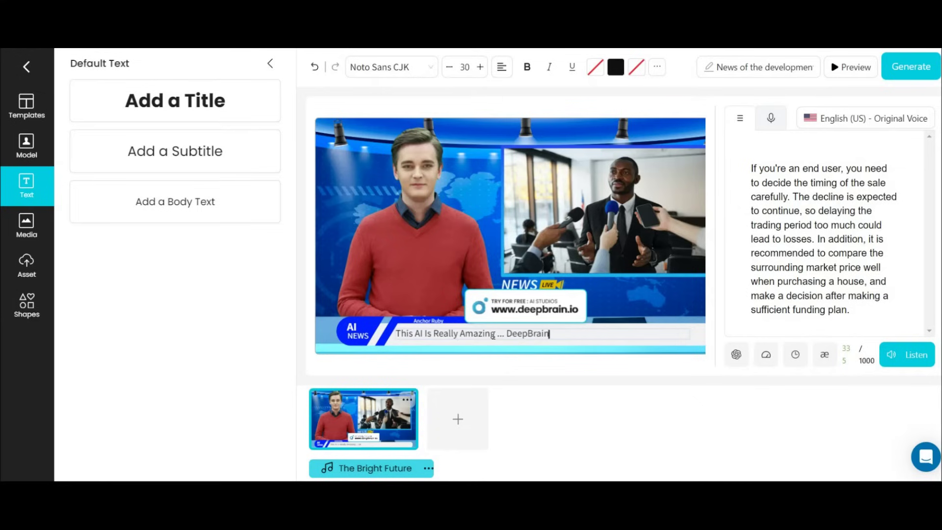
key(ctrl+a)
click(616, 67)
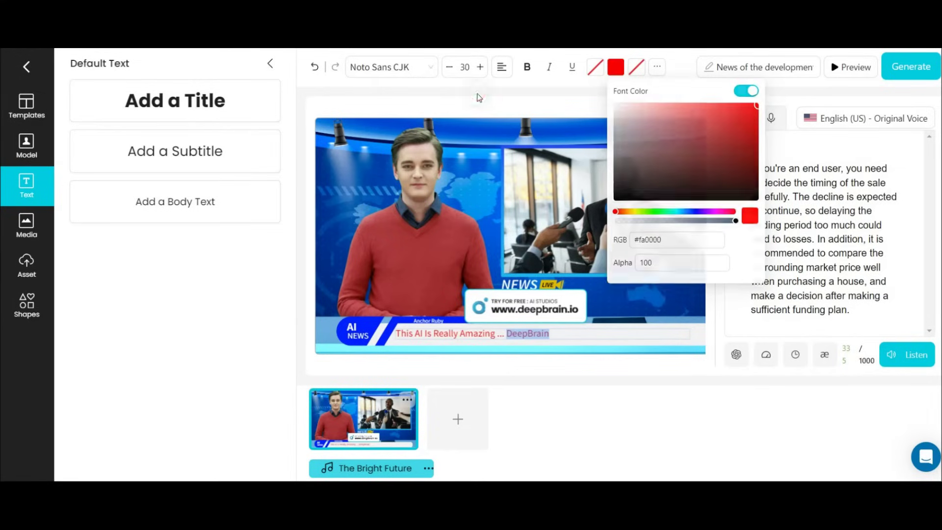
click(527, 68)
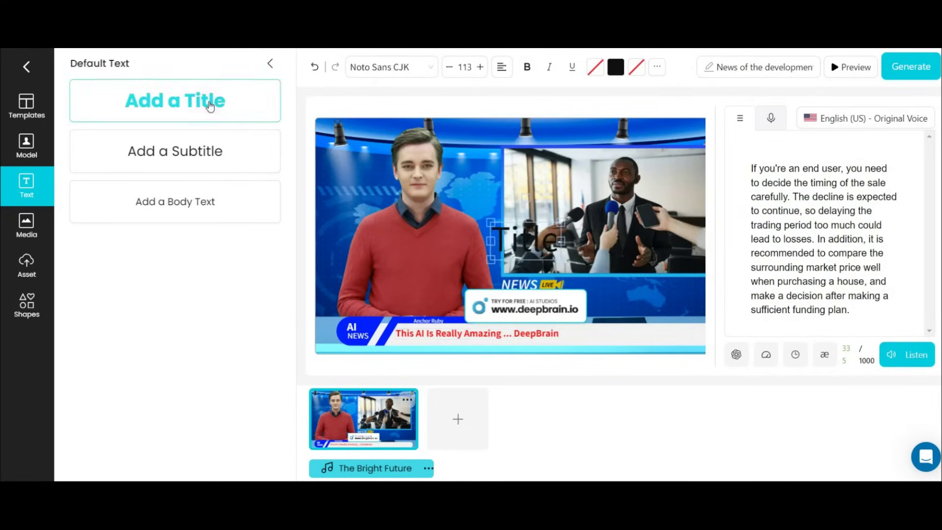
drag(211, 101, 352, 165)
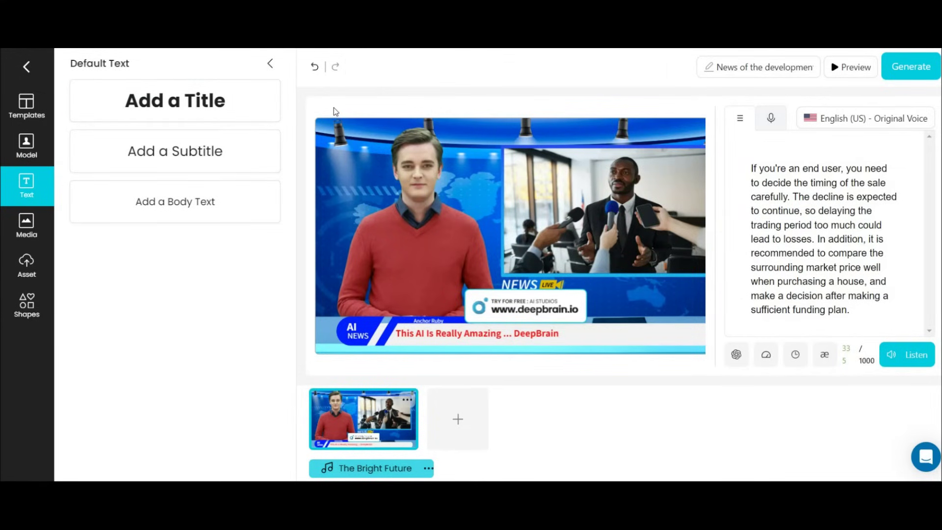
Step: Give the ticker an [In] Right entrance animation after trying [In] Down and [In] Left
click(478, 334)
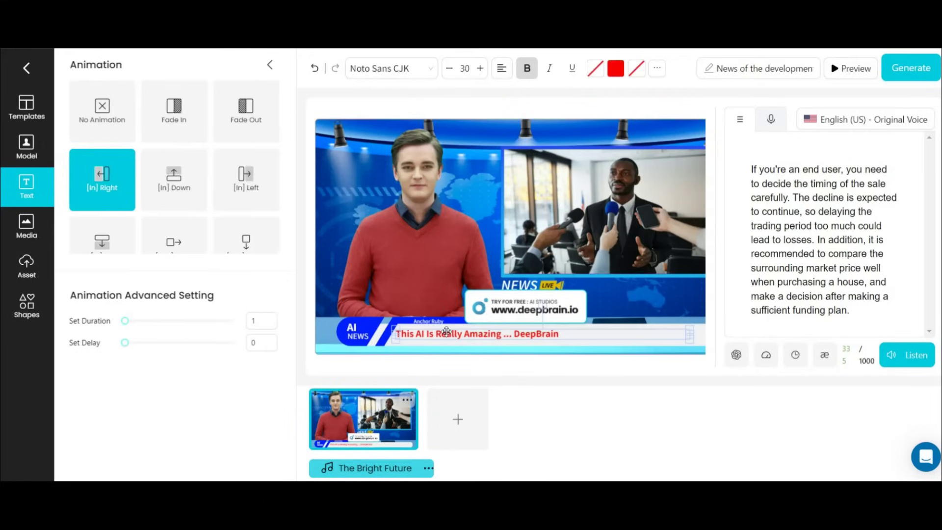
click(658, 72)
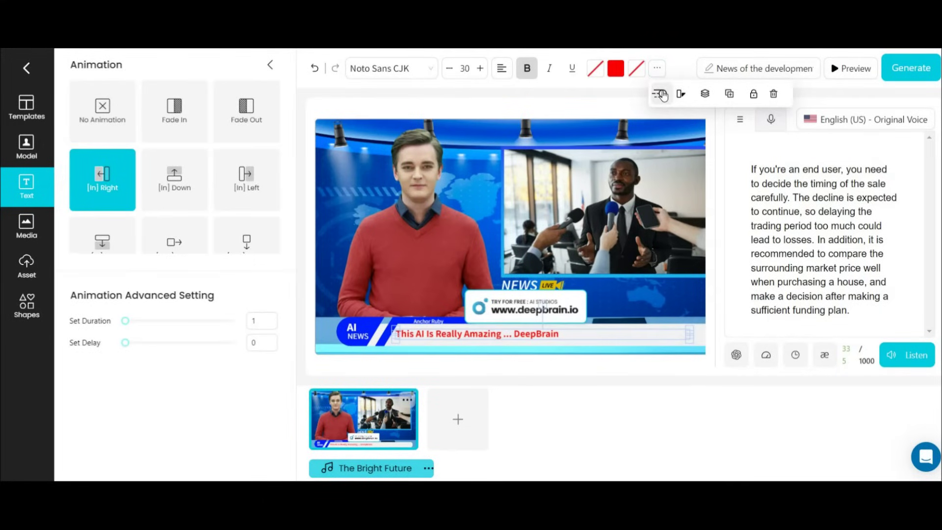
click(167, 173)
click(239, 175)
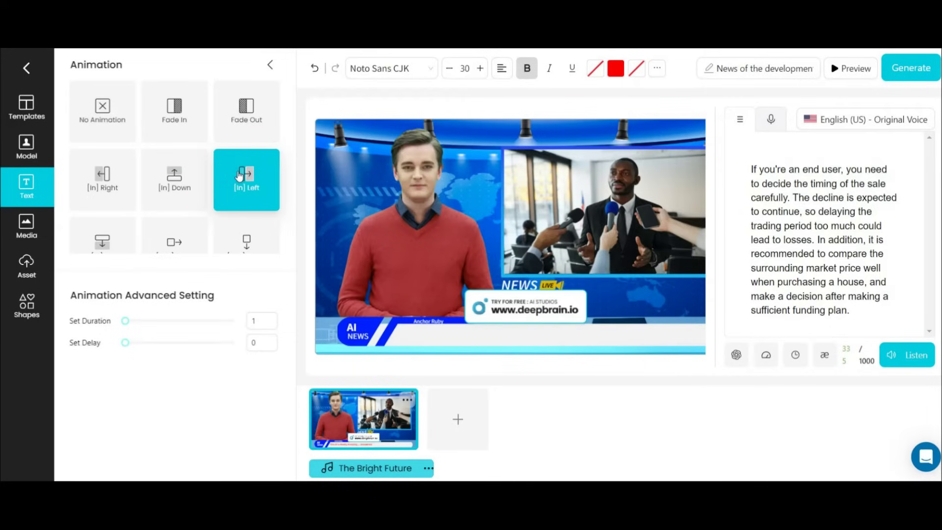
click(98, 175)
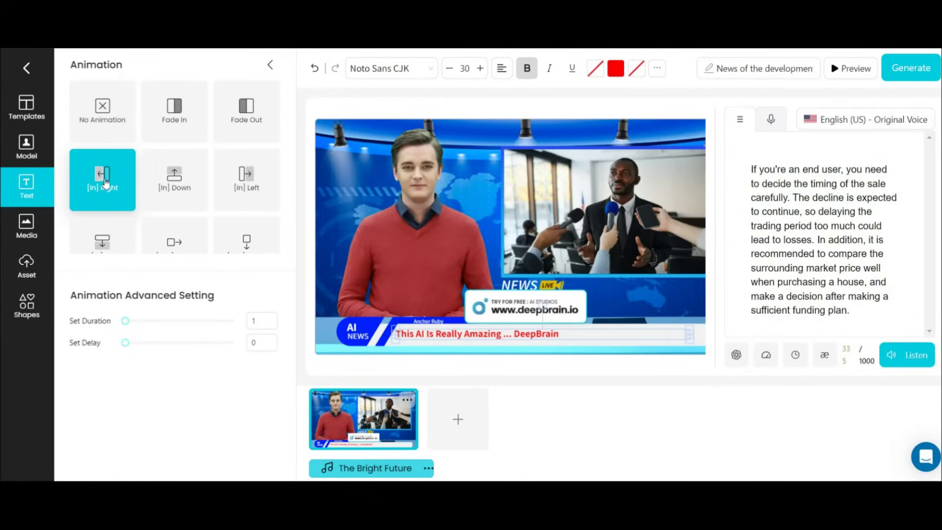
Step: Search stock videos for 'robot' and add the purple robot clip to the scene
click(26, 232)
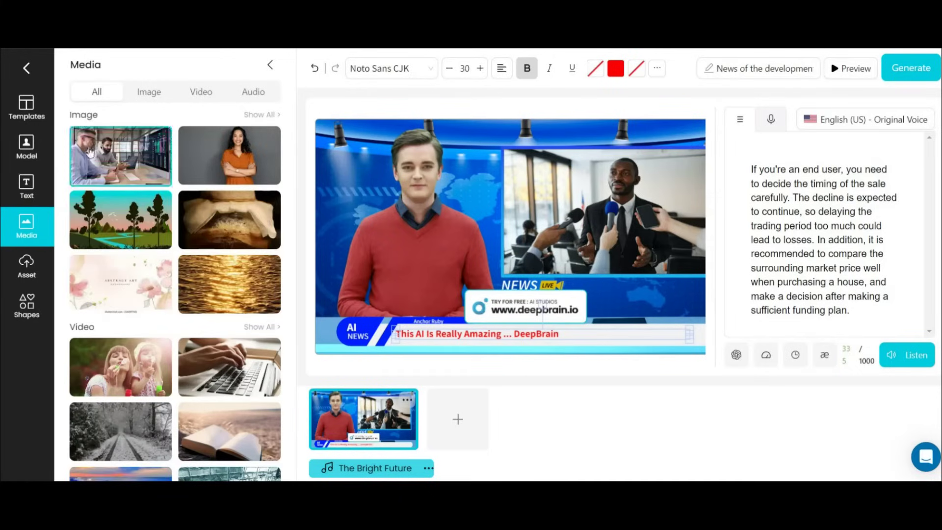
click(150, 94)
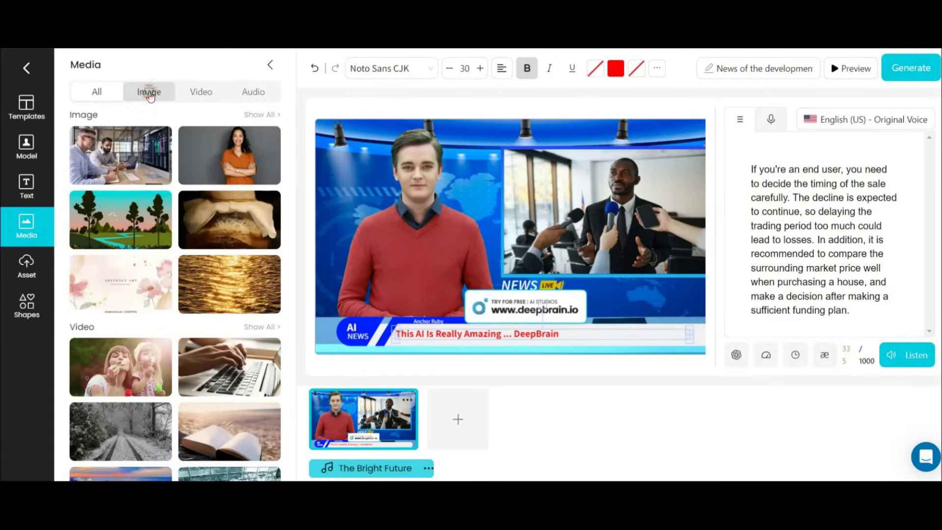
click(202, 91)
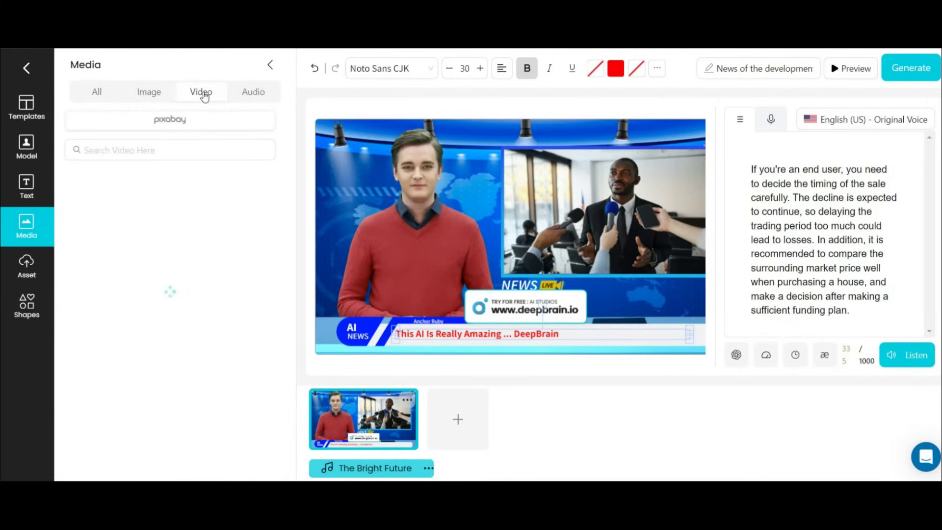
click(143, 150)
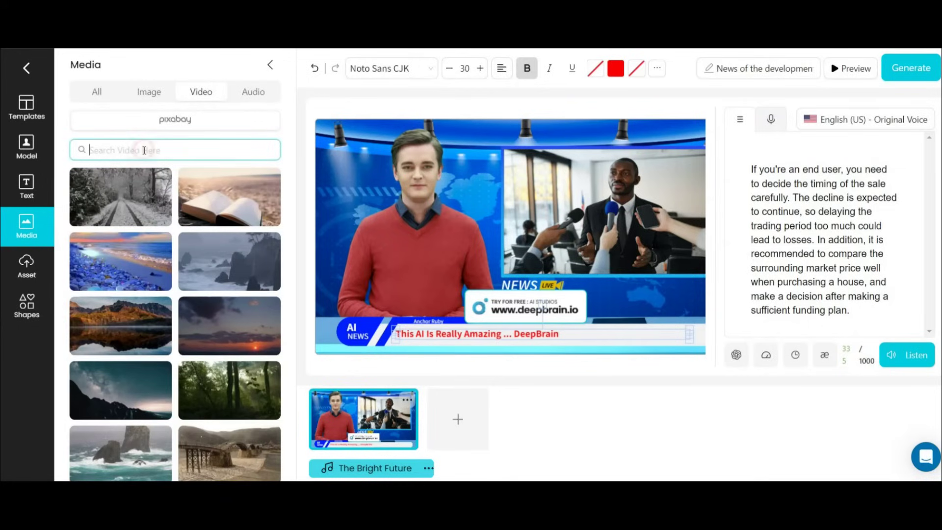
text(robot)
key(Return)
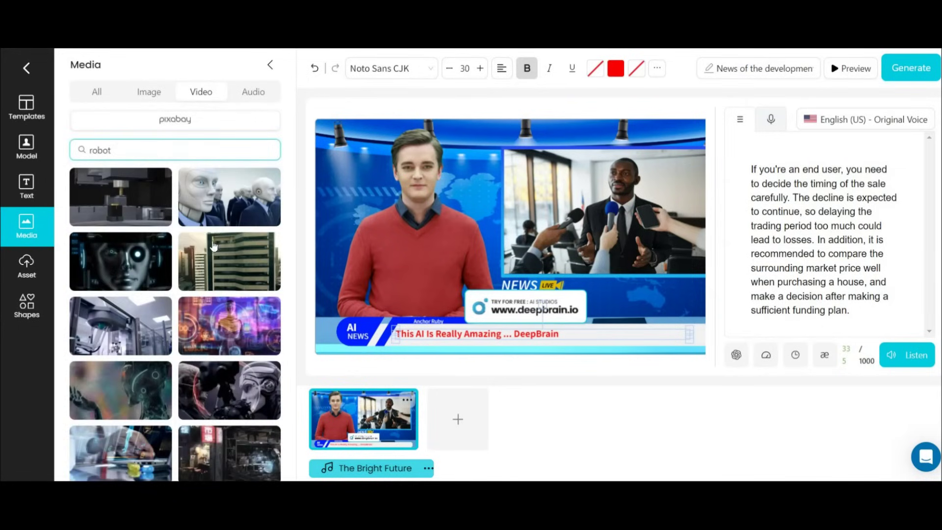
scroll(216, 248, down, 2)
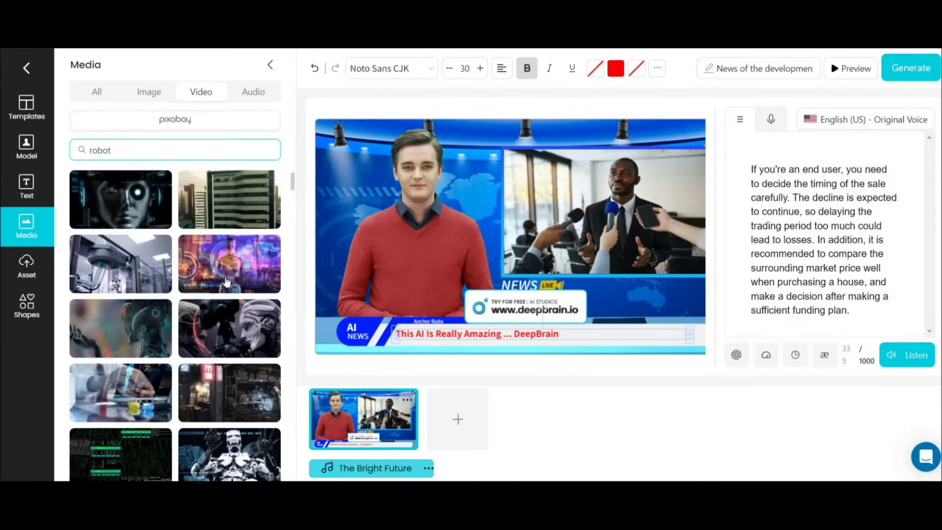
click(229, 266)
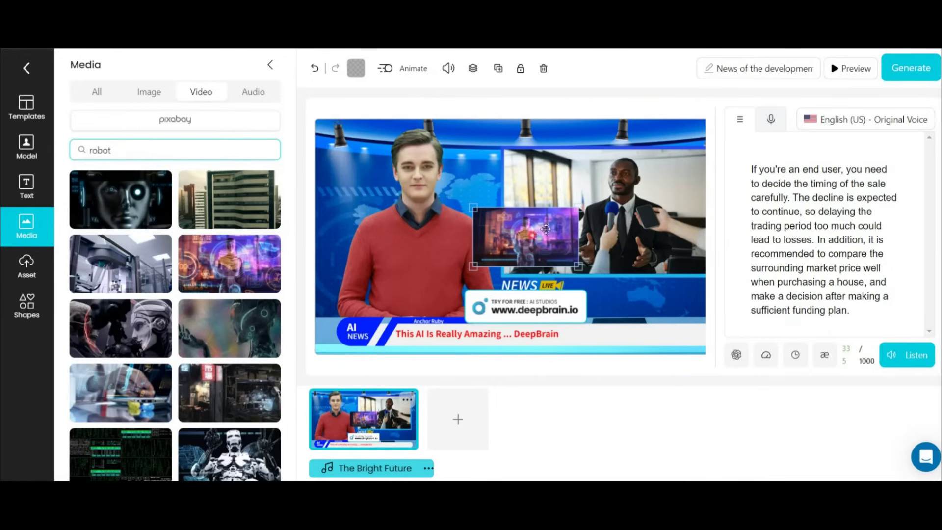
Step: Delete the reporter video and resize the robot clip to fill the inset screen
drag(544, 229, 581, 183)
click(659, 220)
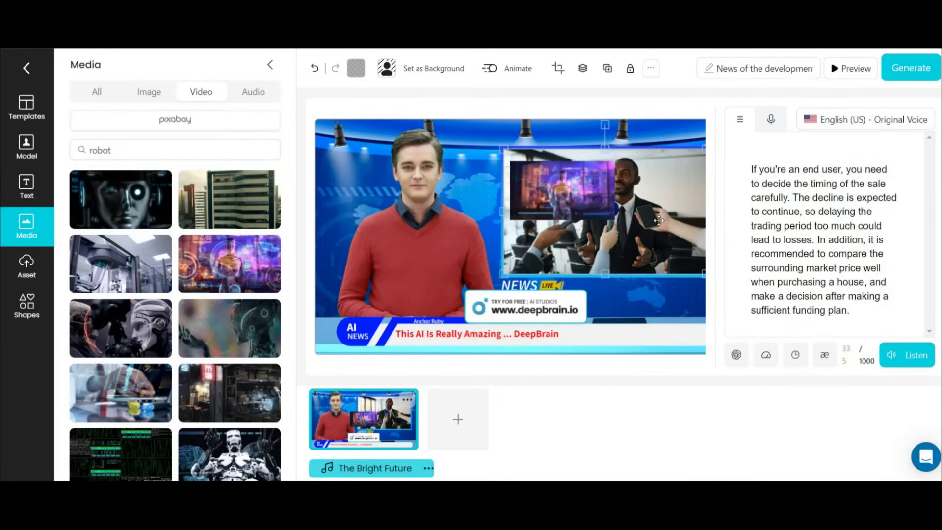
key(Delete)
drag(565, 192, 558, 179)
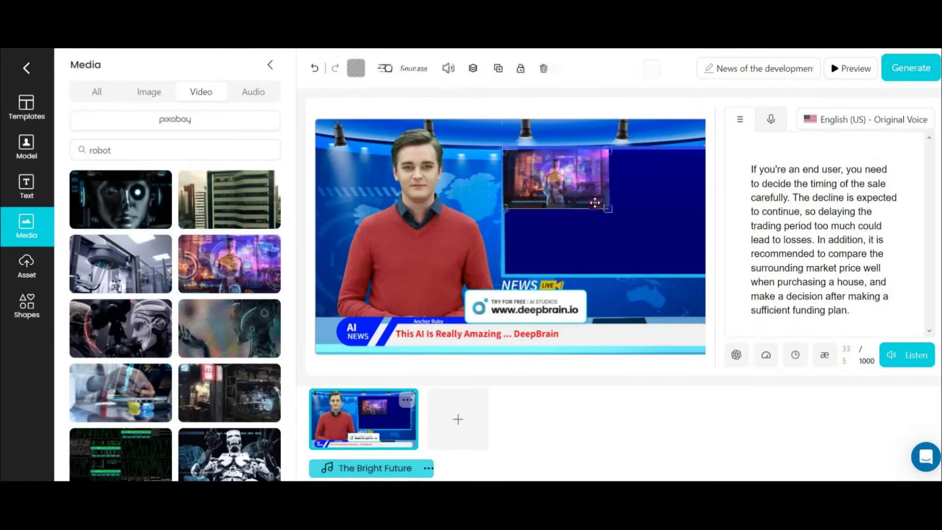
drag(608, 211, 720, 286)
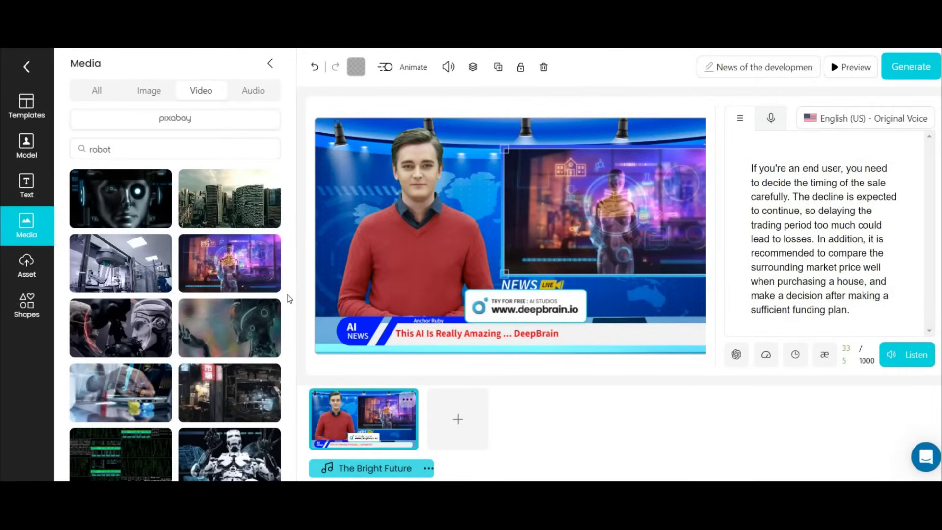
mouse_move(120, 392)
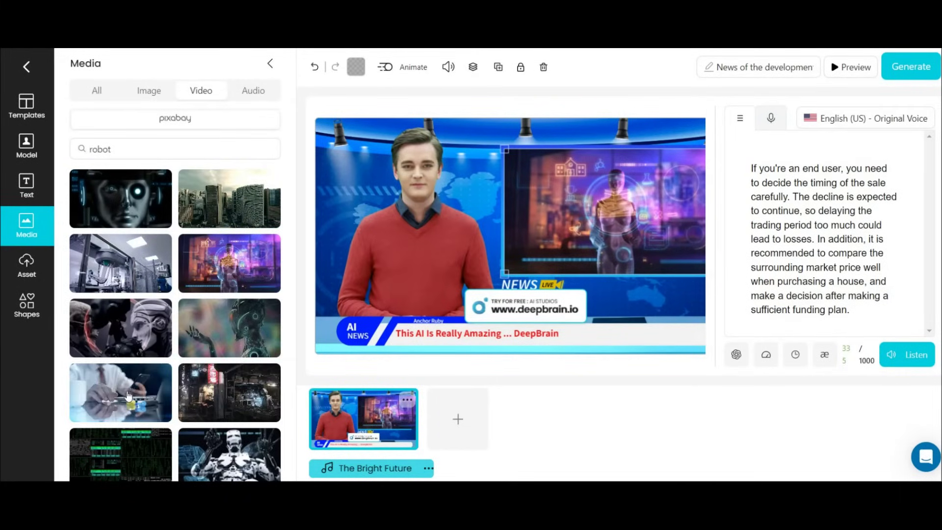
scroll(127, 395, down, 1)
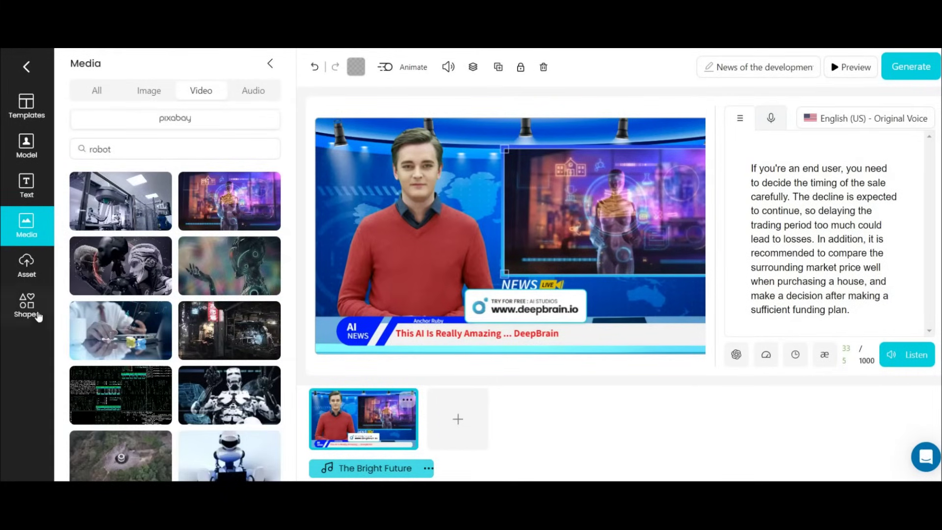
Step: Check the Asset panel, then collapse the side panel to widen the editor
click(25, 262)
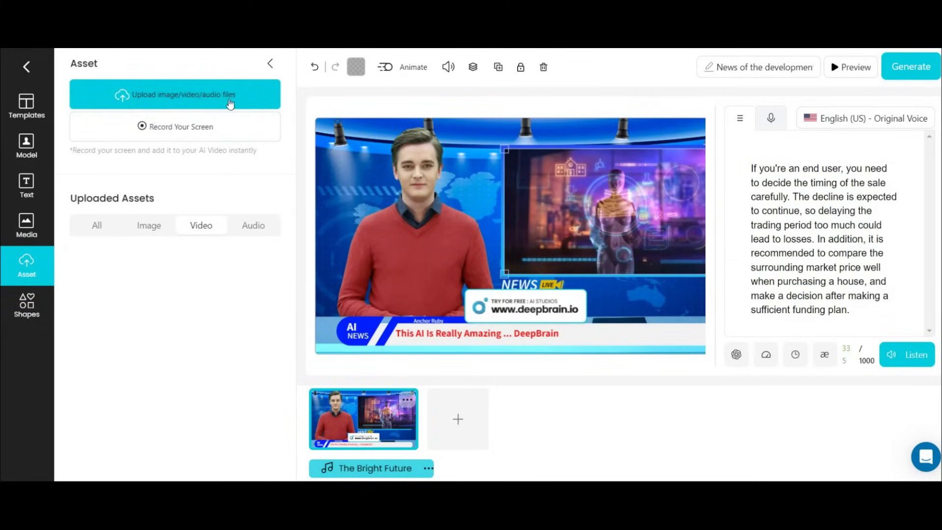
click(272, 68)
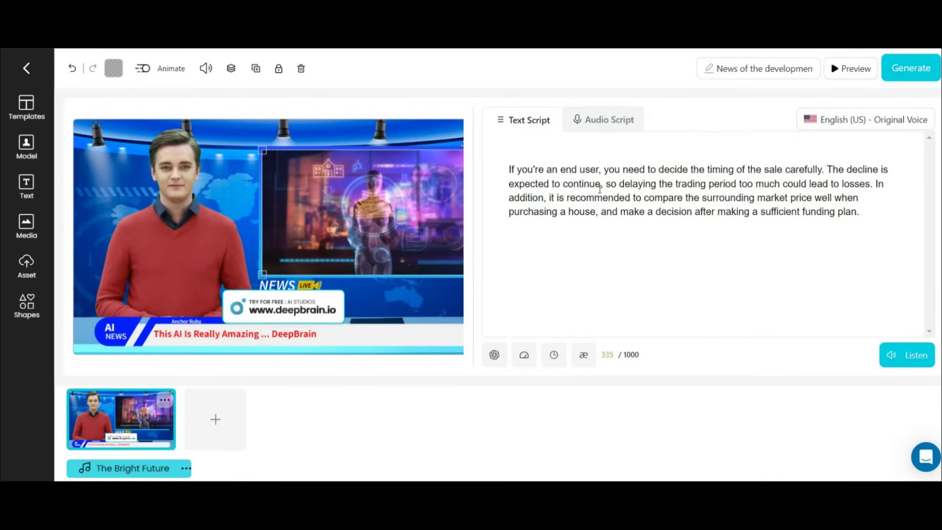
Step: Replace the old script paragraph with the pasted three-line video-generator script
triple_click(588, 181)
click(595, 120)
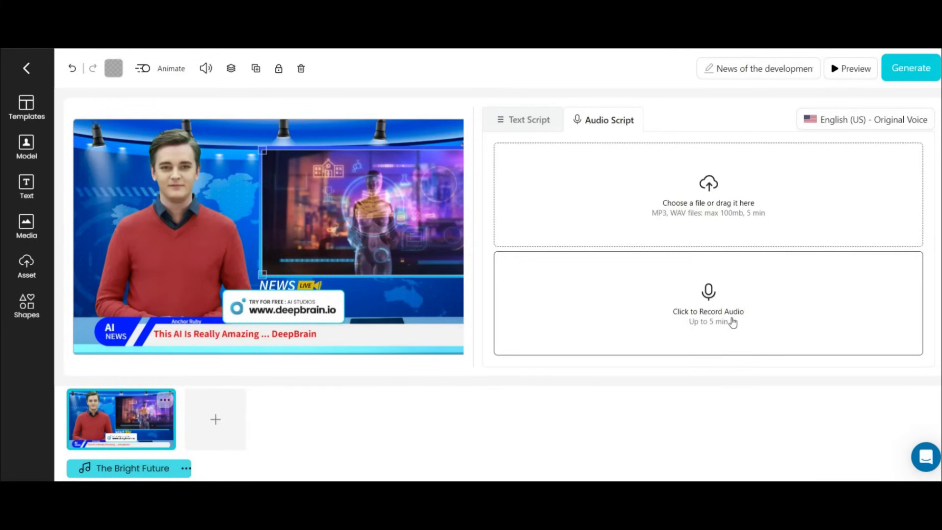
click(517, 129)
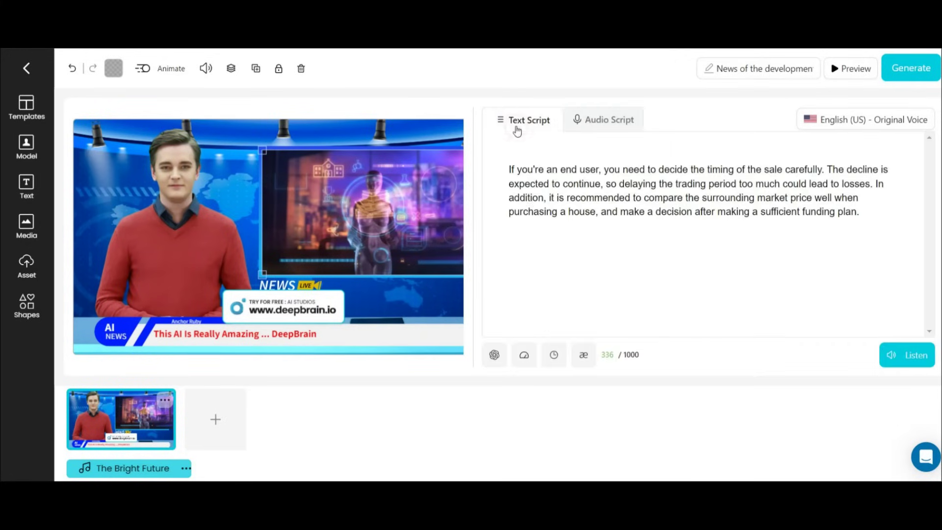
triple_click(533, 211)
key(BackSpace)
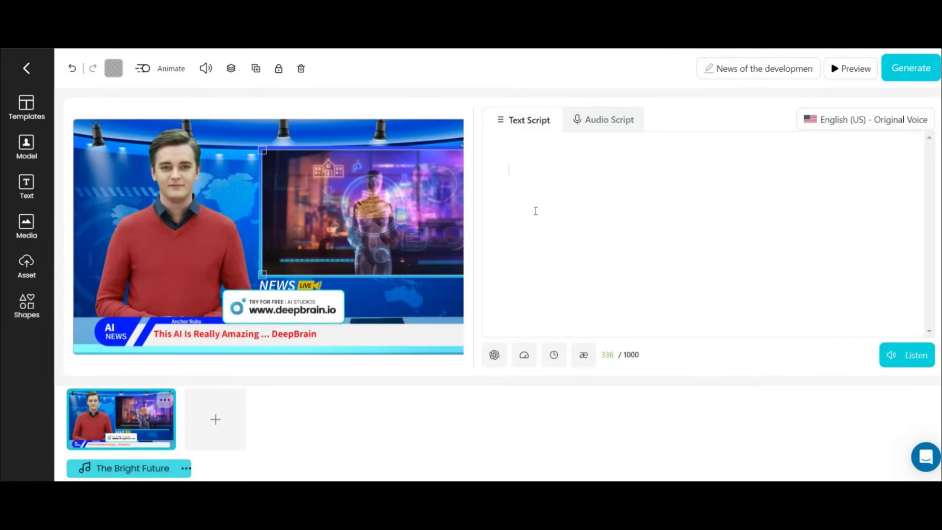
text(You can make any type of video with the help of this video generator tool. You can make videos for social media such as Instagram and YouTube and earn money or make advertising videos for your business! The flexibility of this tool is really great.)
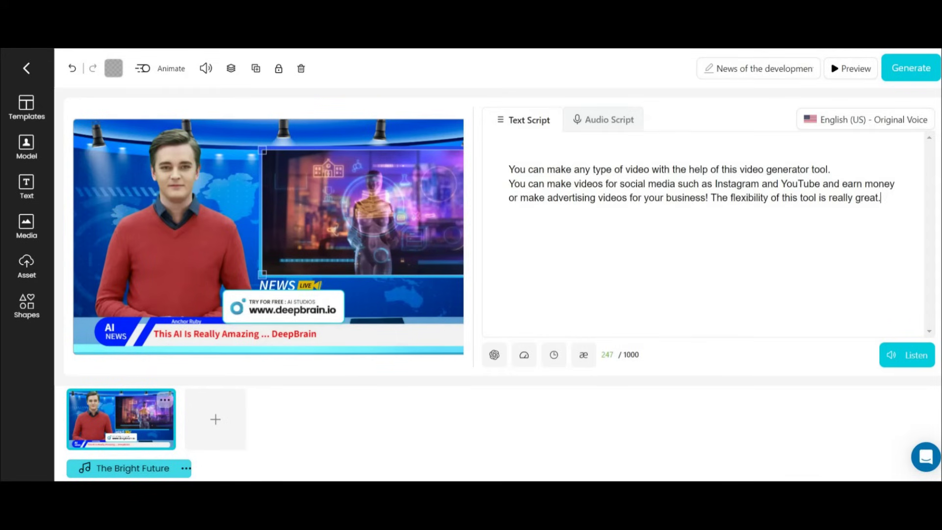
Step: Search the AI voice list for German and Italian, then clear the search
click(867, 125)
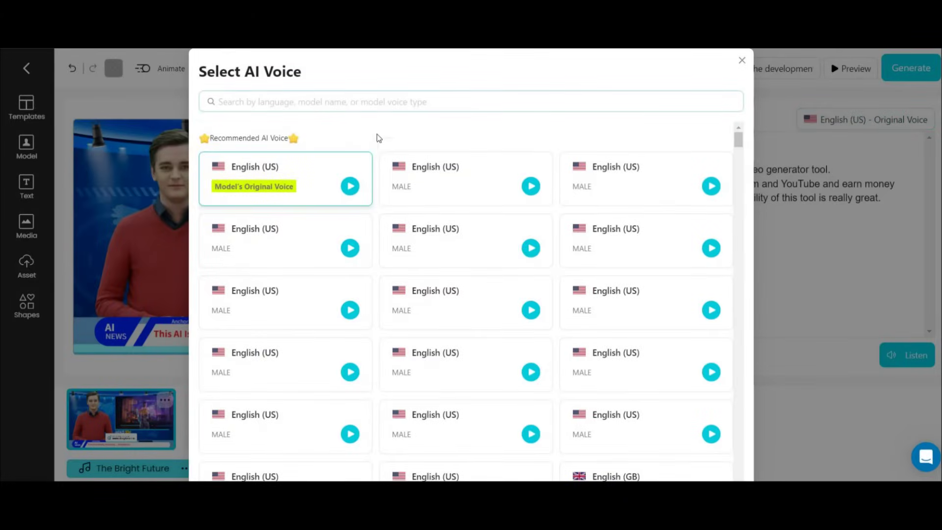
scroll(376, 151, down, 3)
scroll(375, 153, down, 4)
scroll(374, 155, down, 4)
scroll(374, 155, down, 4)
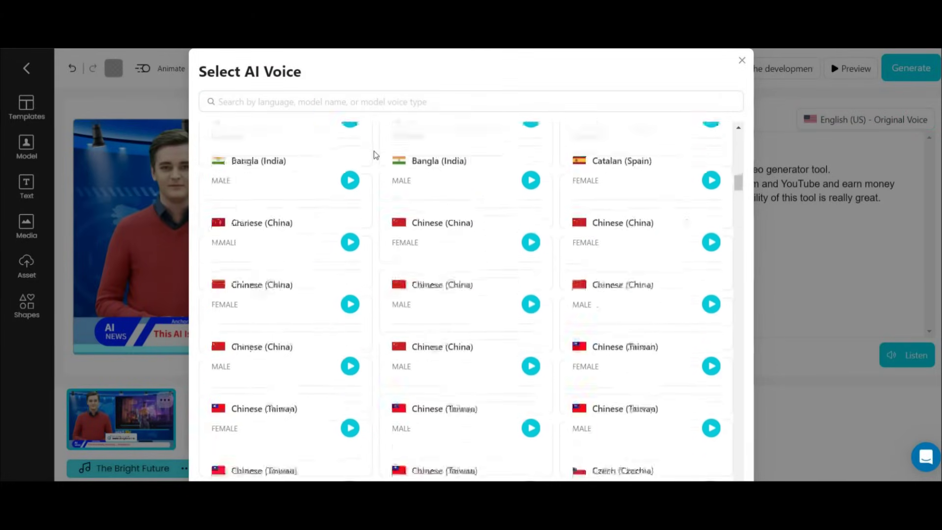
scroll(374, 154, down, 5)
scroll(374, 155, down, 1)
scroll(374, 154, down, 3)
scroll(374, 154, down, 4)
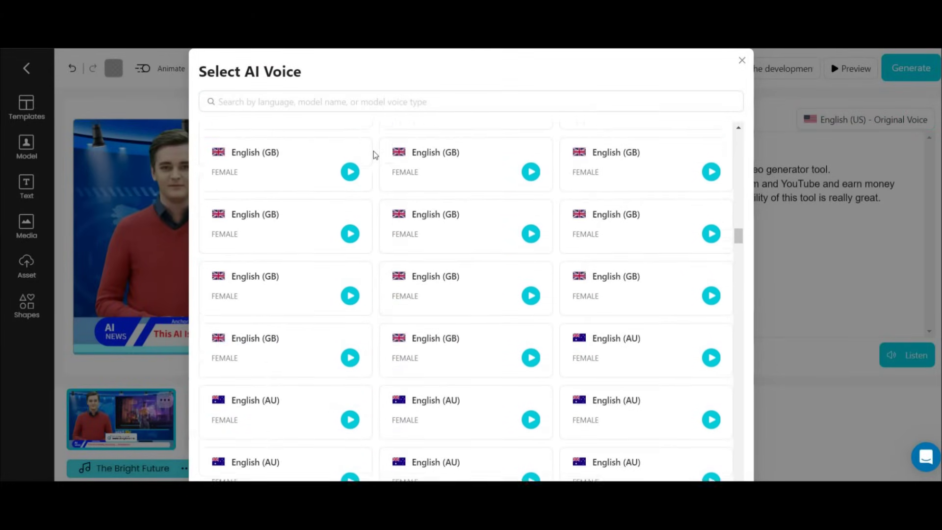
scroll(374, 154, down, 5)
scroll(374, 154, down, 3)
mouse_move(740, 273)
mouse_down()
mouse_move(752, 399)
mouse_move(753, 114)
mouse_up()
click(581, 100)
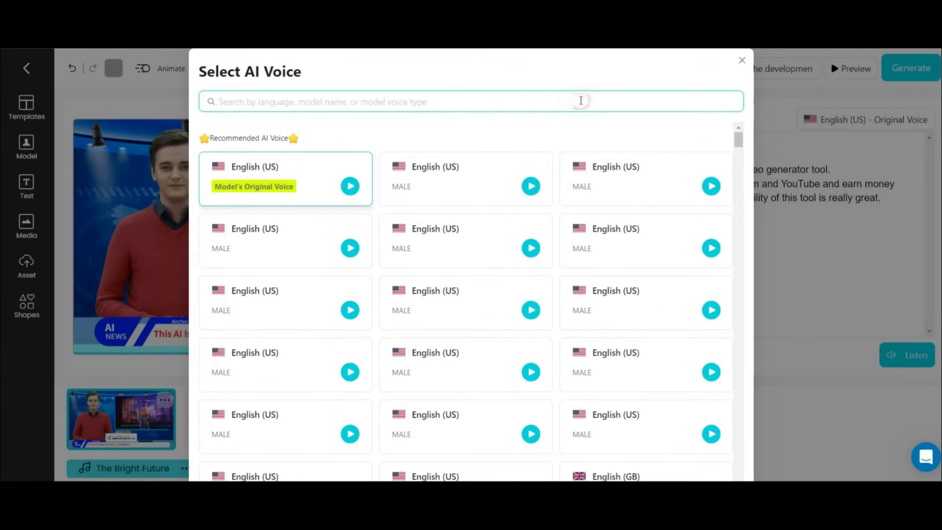
text(germany)
key(ctrl+a)
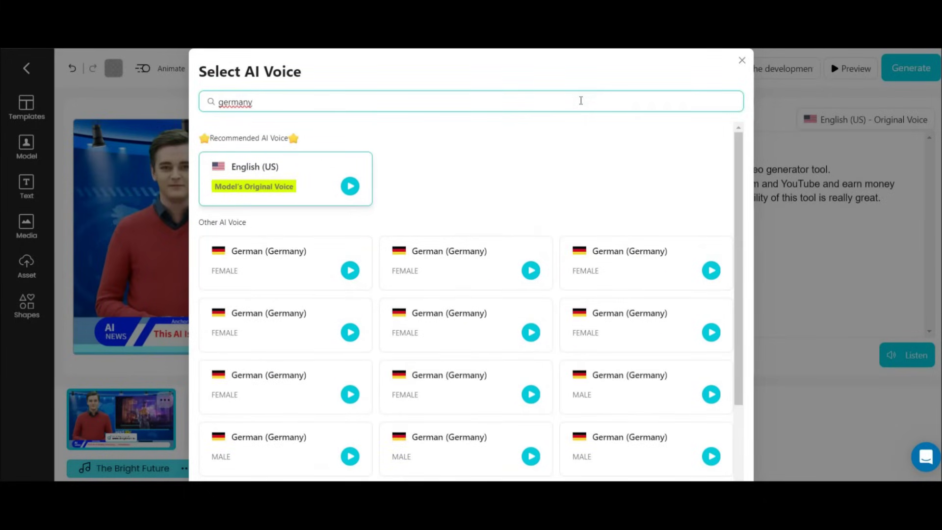
text(italian)
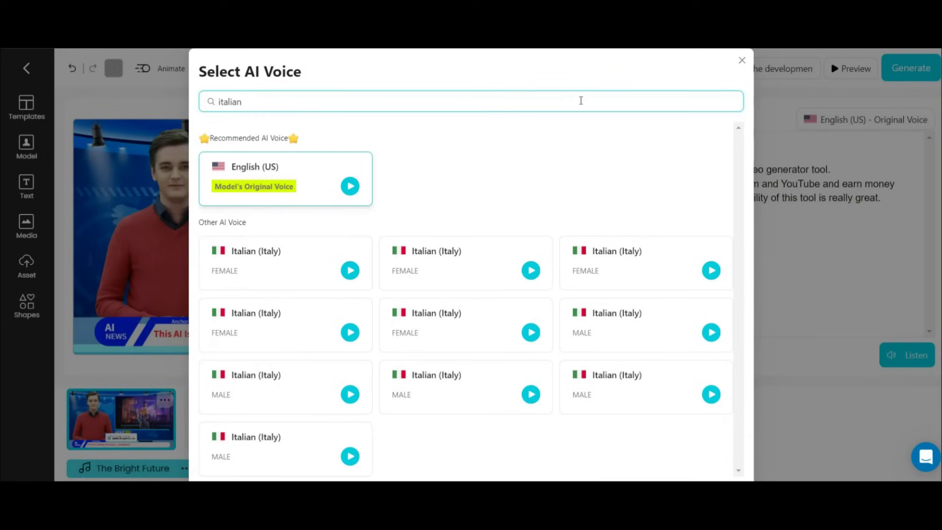
key(ctrl+a)
key(BackSpace)
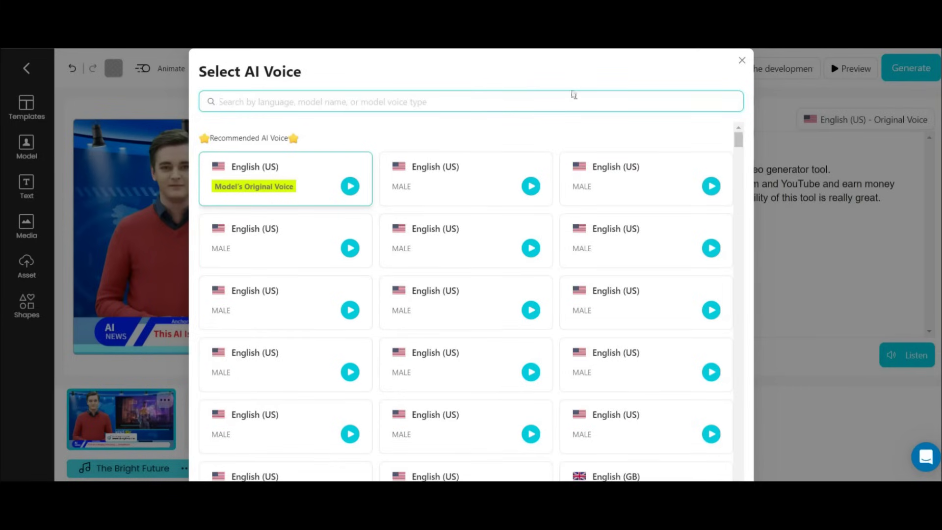
Step: Preview the original and two other English (US) voices, then apply the model's original voice
click(351, 188)
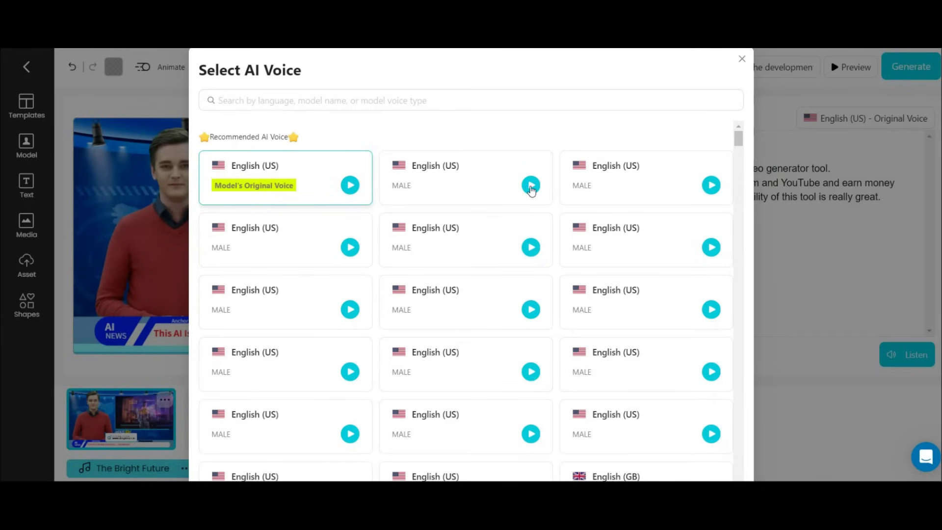
click(531, 187)
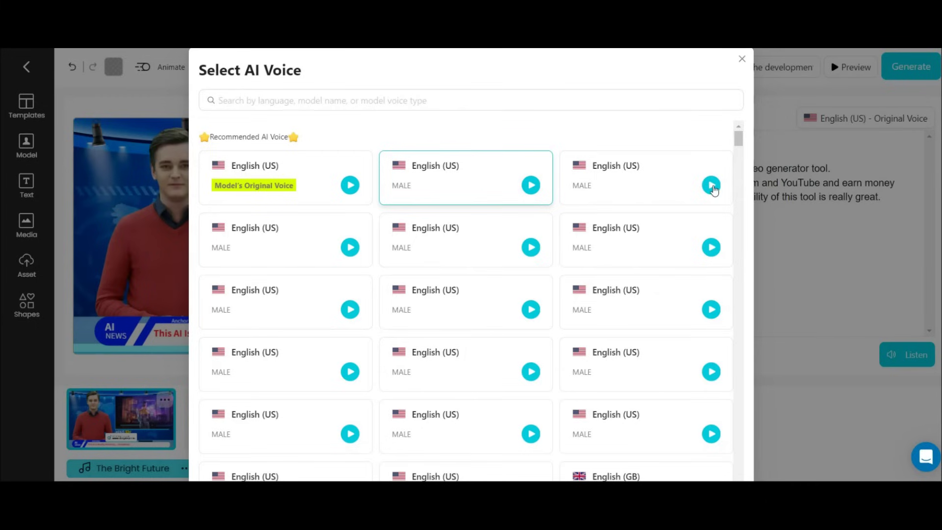
click(711, 187)
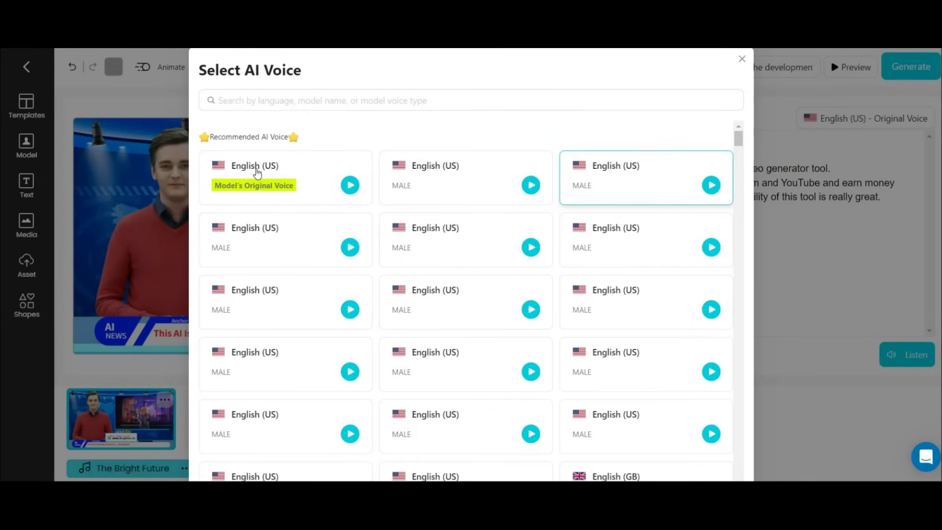
click(256, 172)
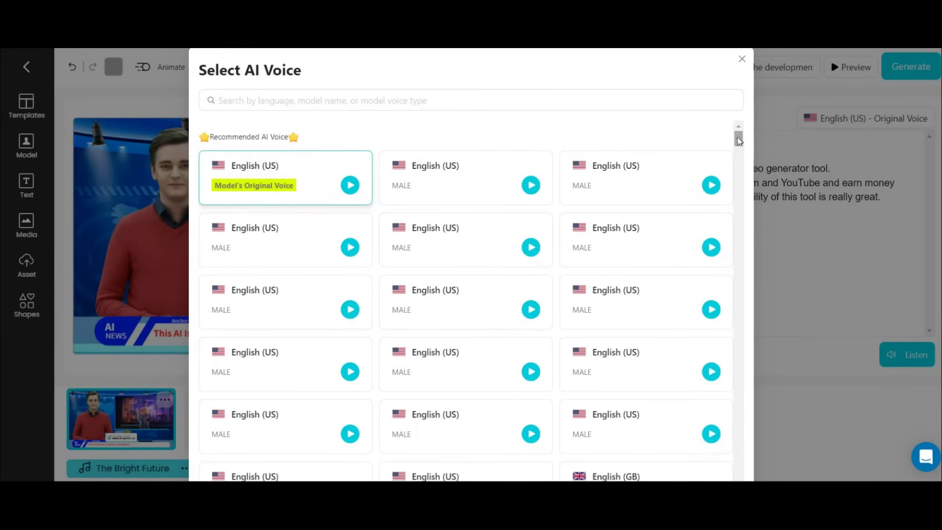
drag(740, 140, 736, 457)
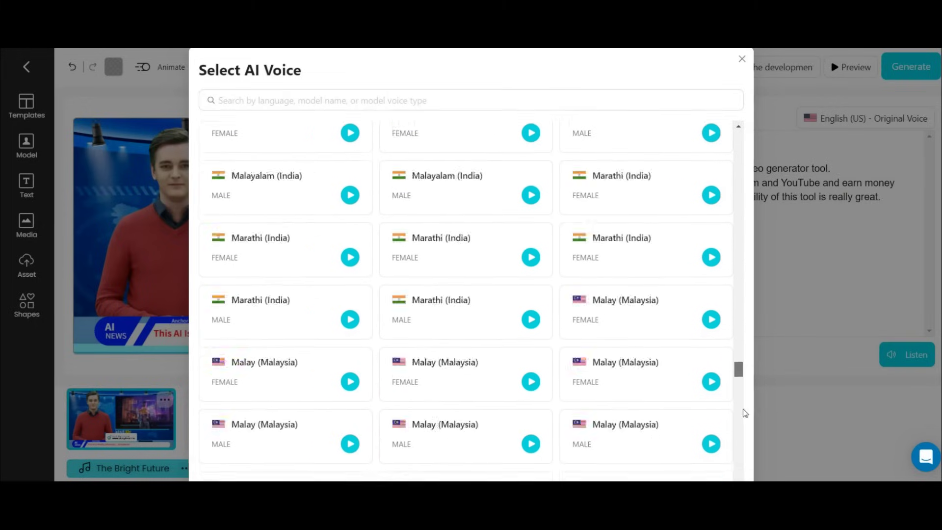
drag(736, 460, 736, 478)
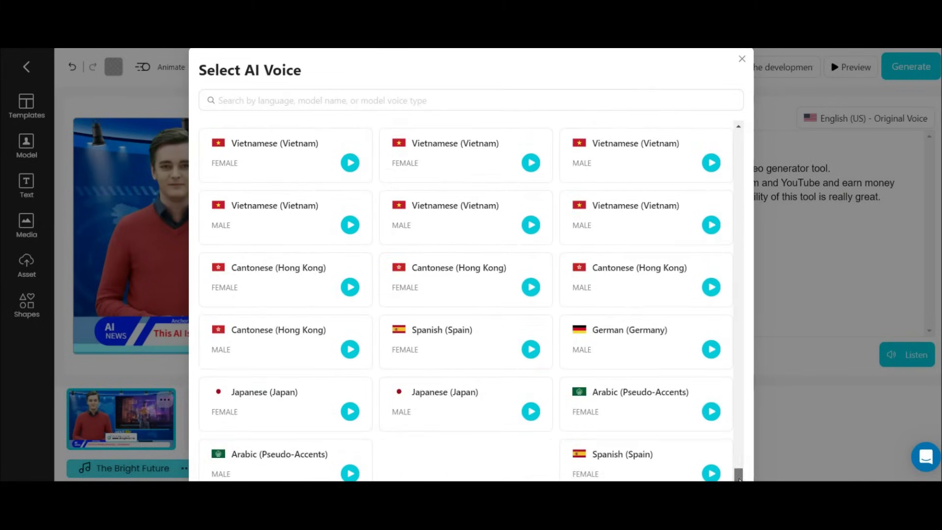
scroll(728, 429, down, 1)
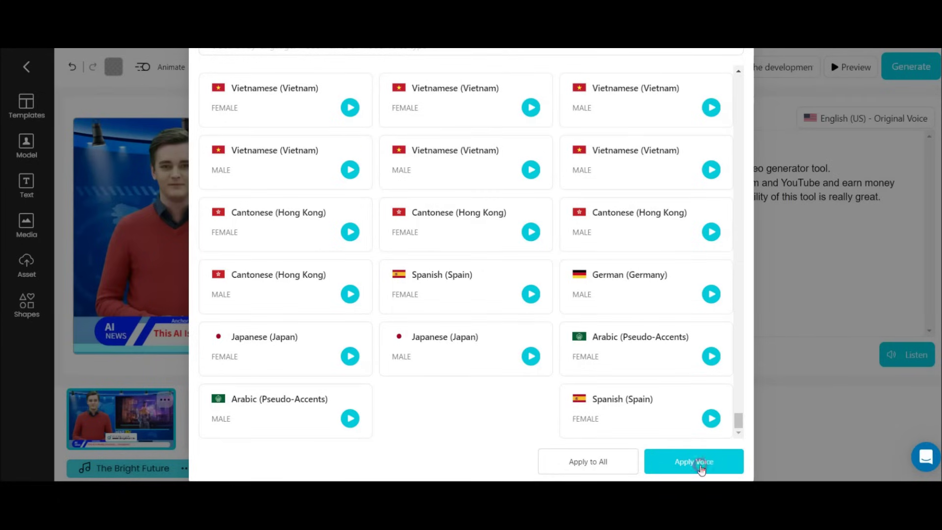
click(700, 467)
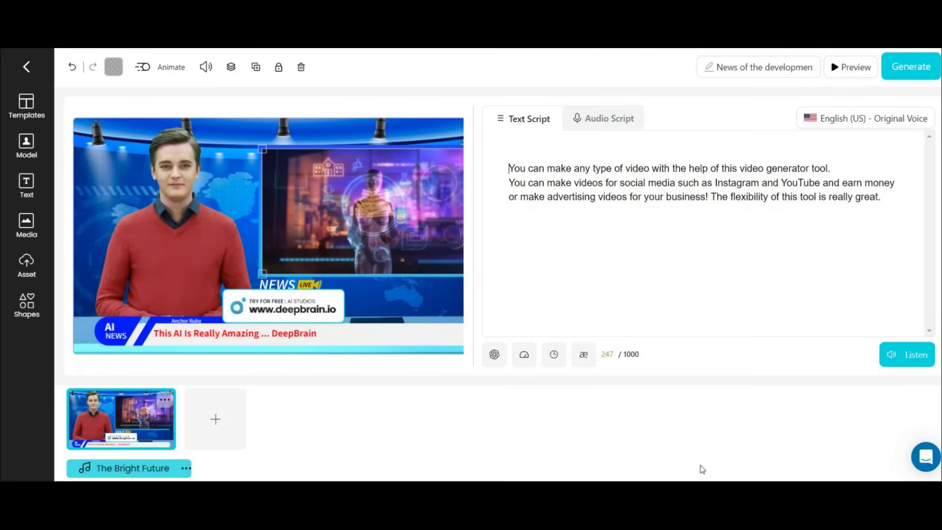
Step: Add a new scene, paste in the Spanish script, and accept the Spanish (Spain) voice
click(442, 444)
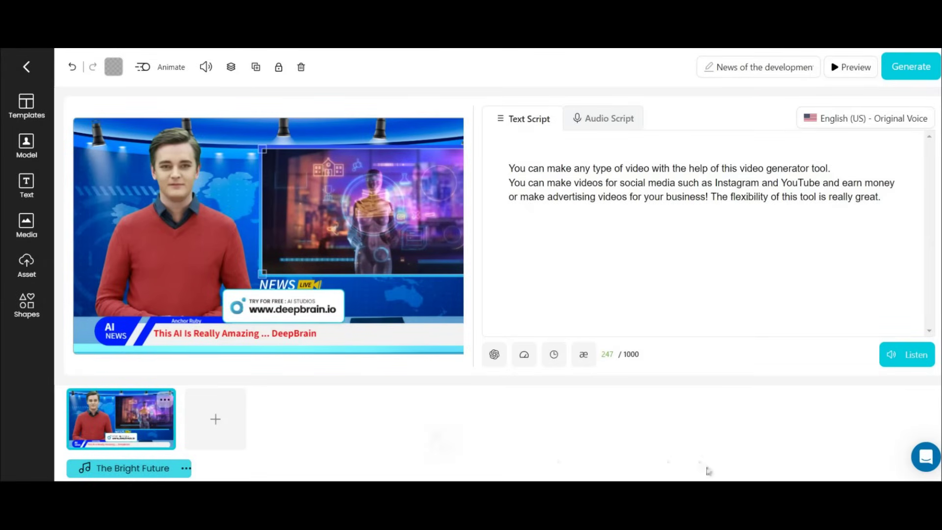
click(208, 418)
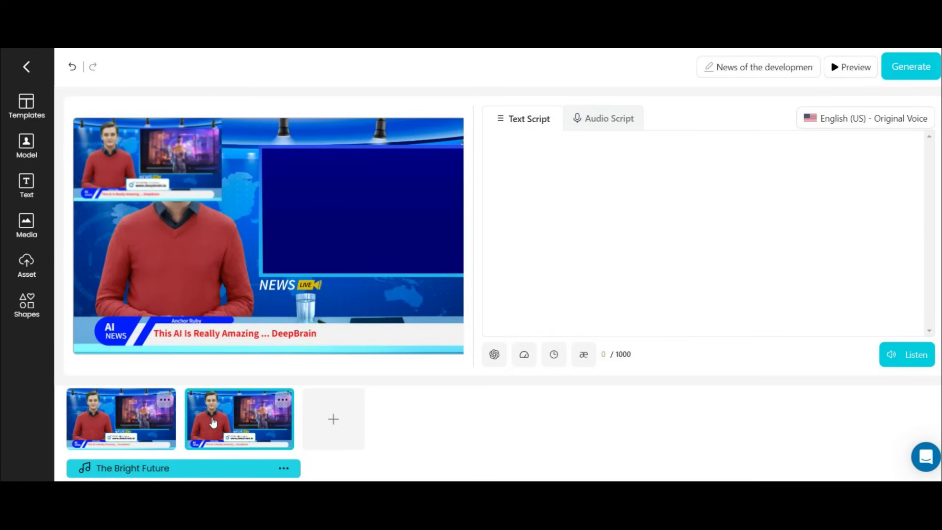
click(129, 425)
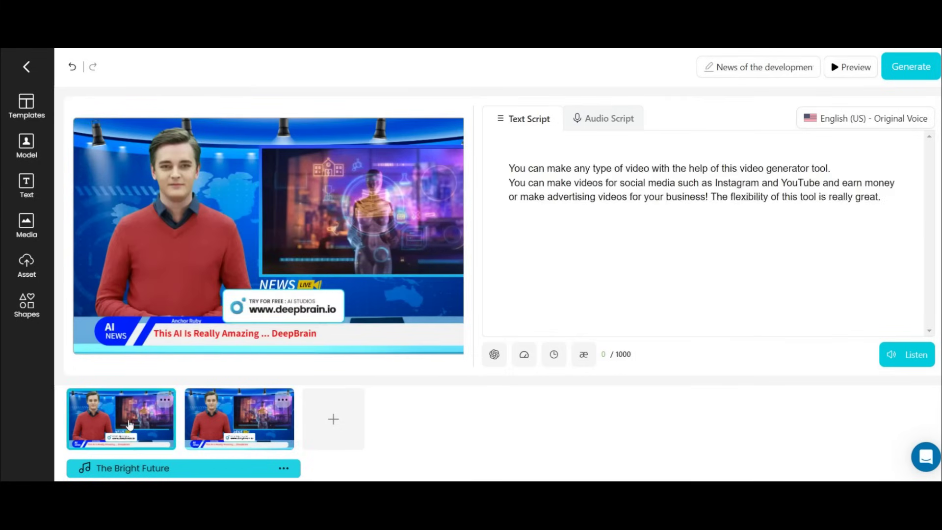
click(244, 429)
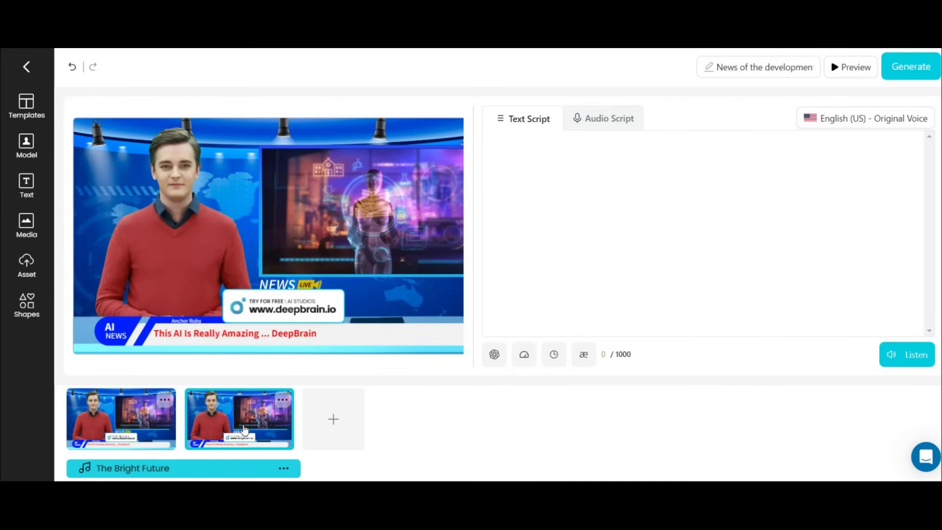
text(Soy española y puedo hablar en tus videos!)
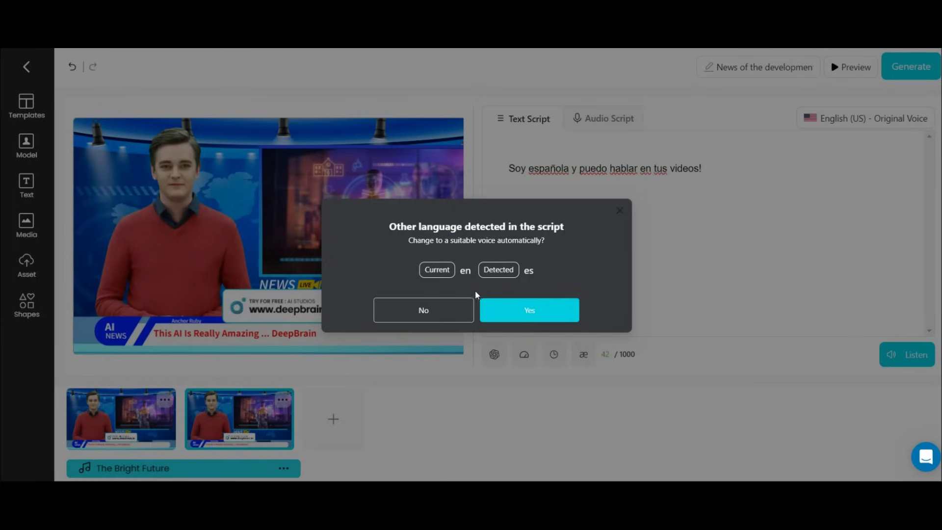
click(508, 310)
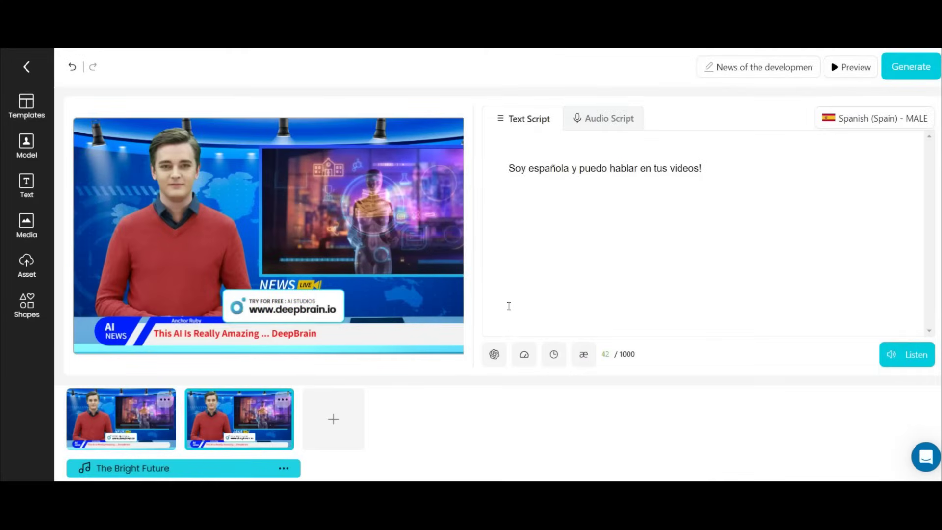
Step: Replace the second scene's presenter with the female avatar Paige
click(211, 211)
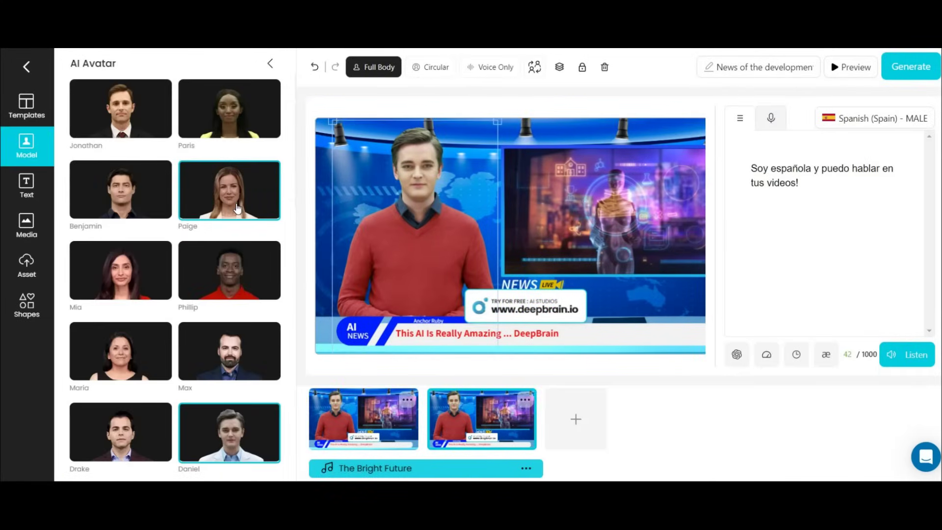
click(236, 209)
click(27, 225)
click(27, 186)
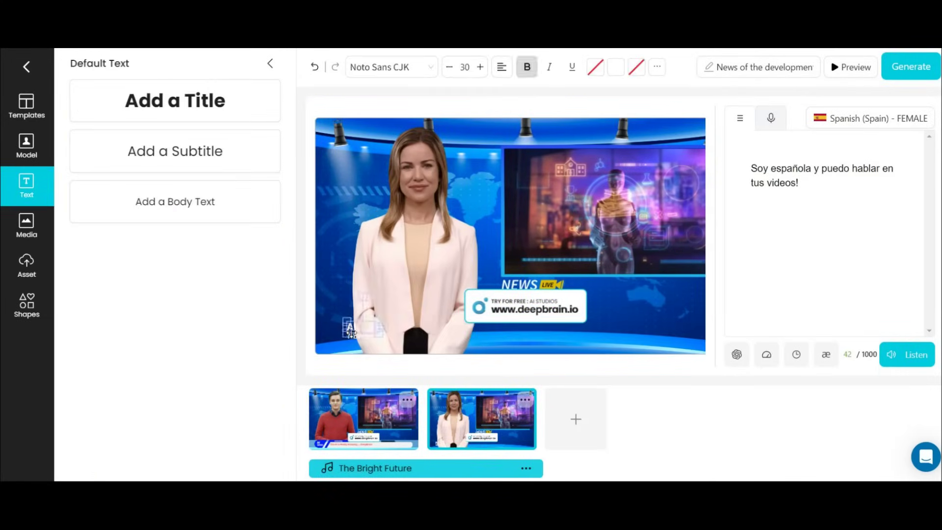
Step: Insert a 'robot' stock video clip and enlarge it to fill the news screen
click(26, 224)
click(196, 150)
text(robot)
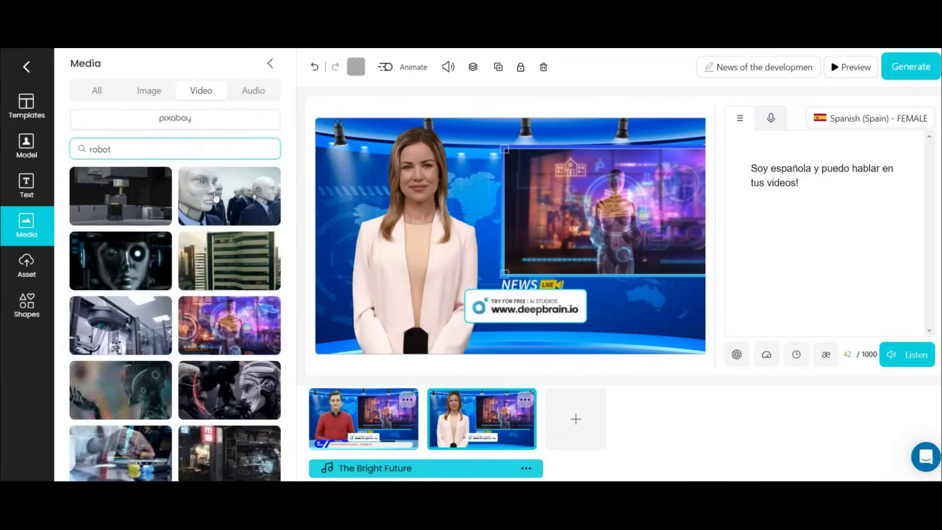
click(138, 385)
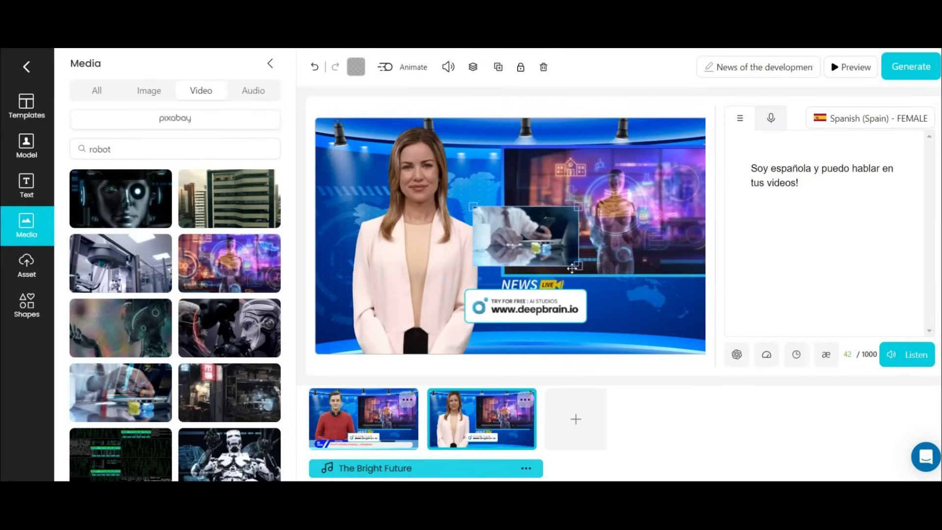
drag(608, 210, 705, 273)
Step: Preview the Spanish script read aloud in the new voice
click(727, 275)
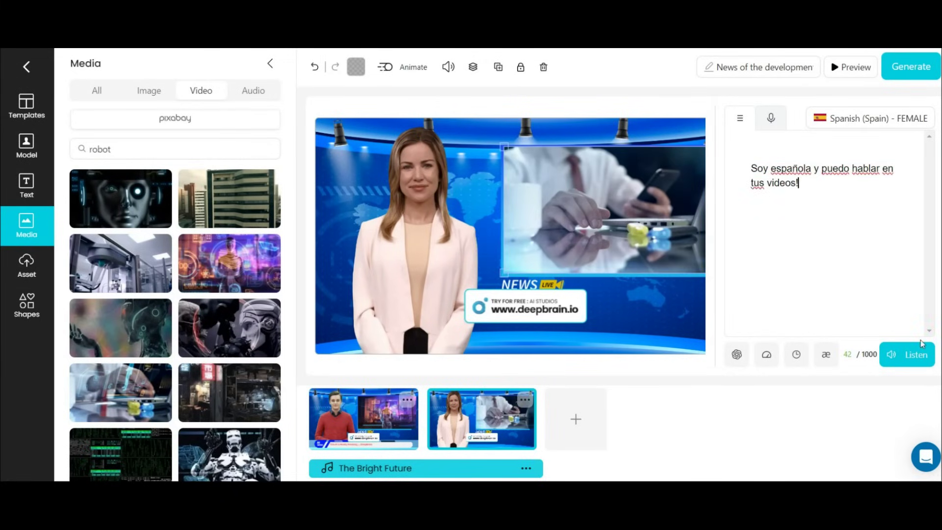
click(926, 357)
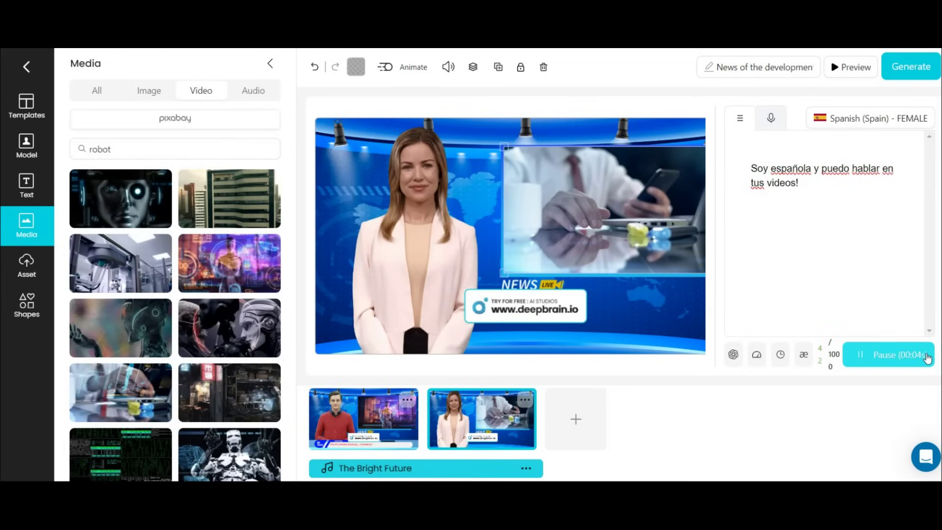
click(928, 359)
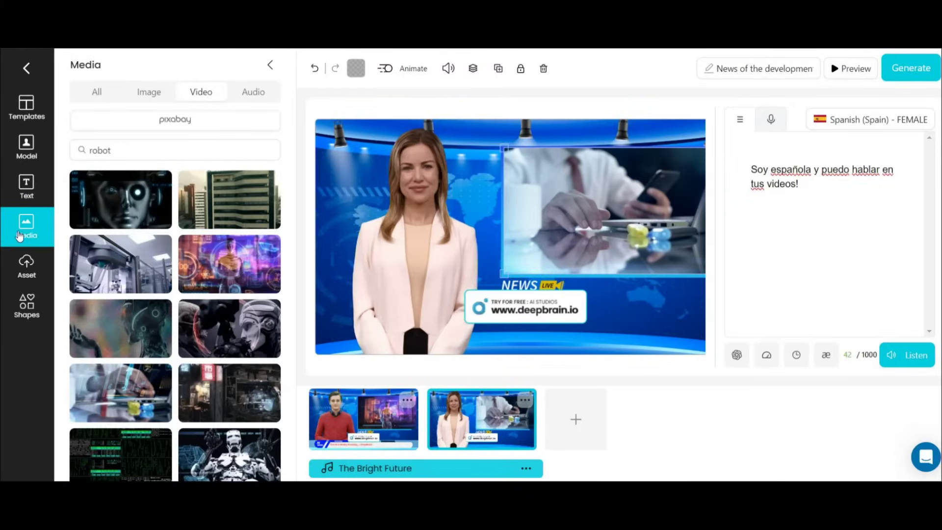
Step: Preview the Midpoint music track and apply it to all scenes
click(253, 94)
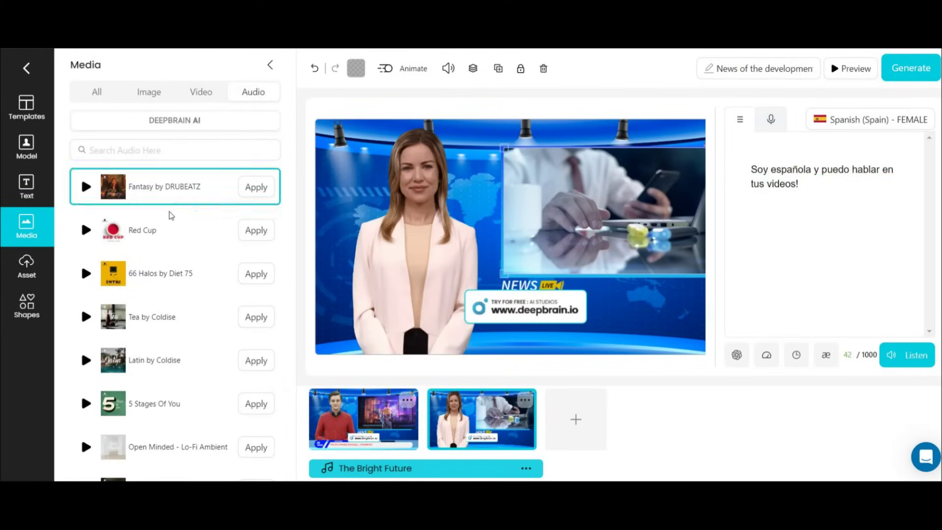
scroll(171, 220, down, 2)
scroll(173, 235, down, 1)
scroll(174, 235, down, 3)
scroll(173, 235, down, 3)
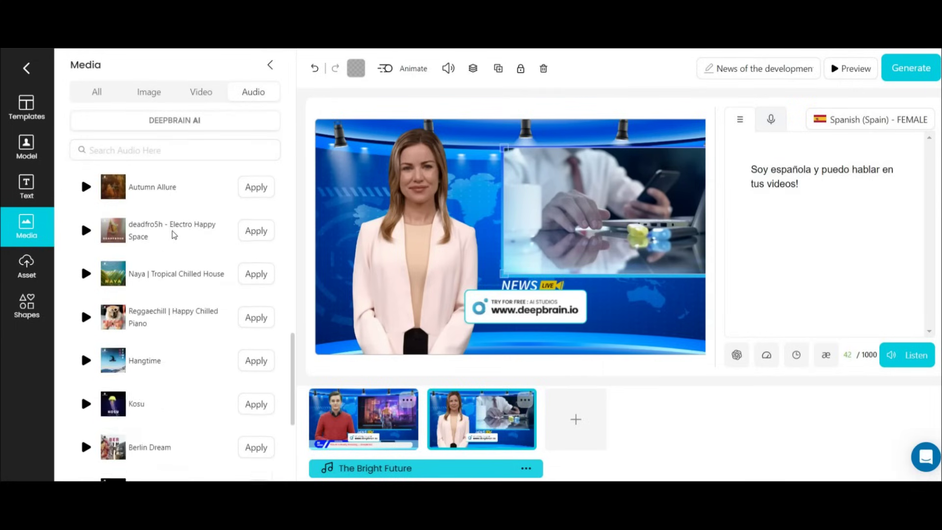
scroll(174, 235, down, 3)
scroll(176, 236, down, 1)
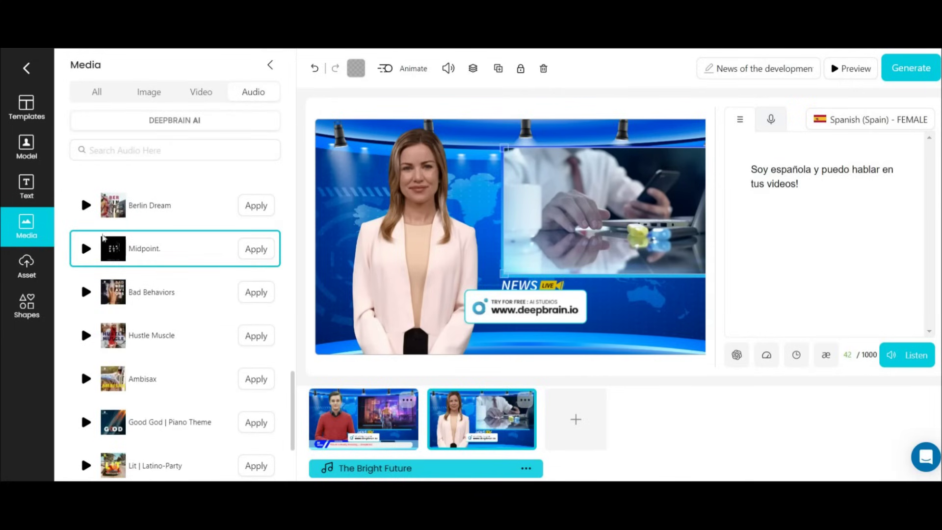
click(86, 250)
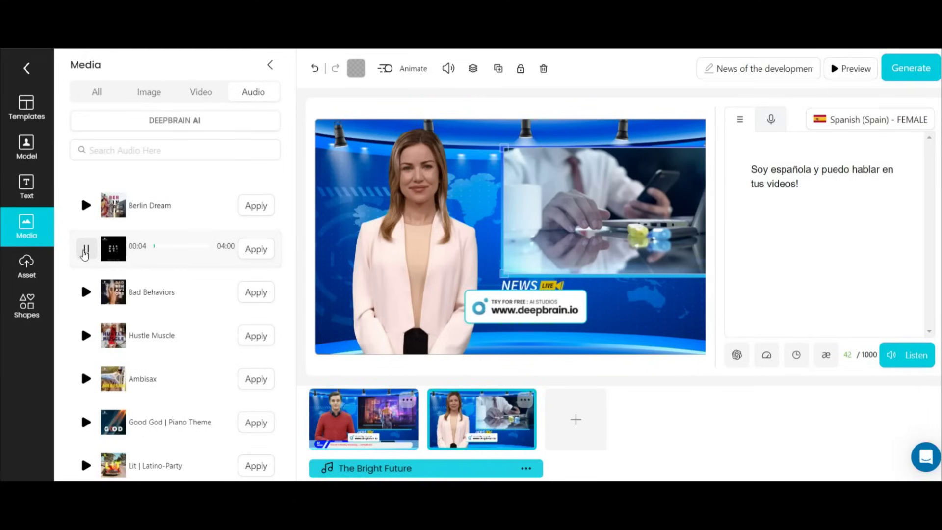
click(85, 251)
click(257, 250)
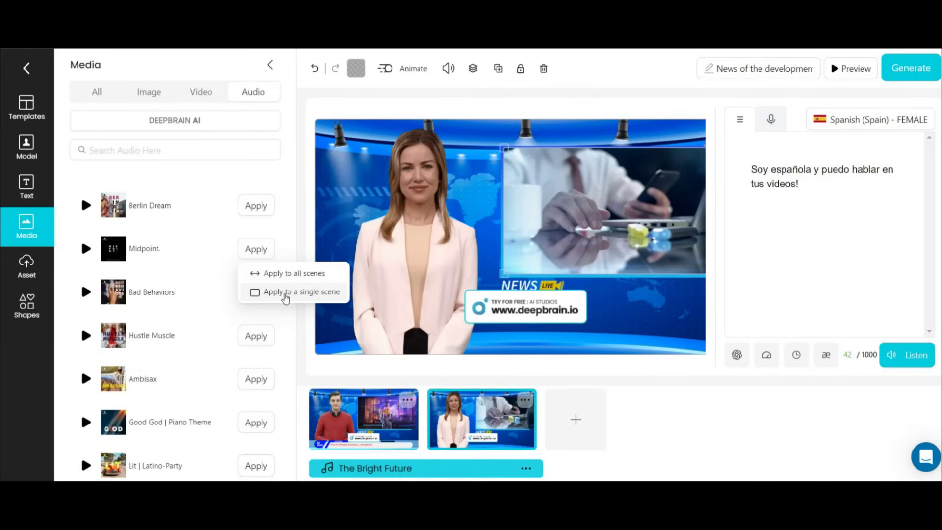
click(275, 275)
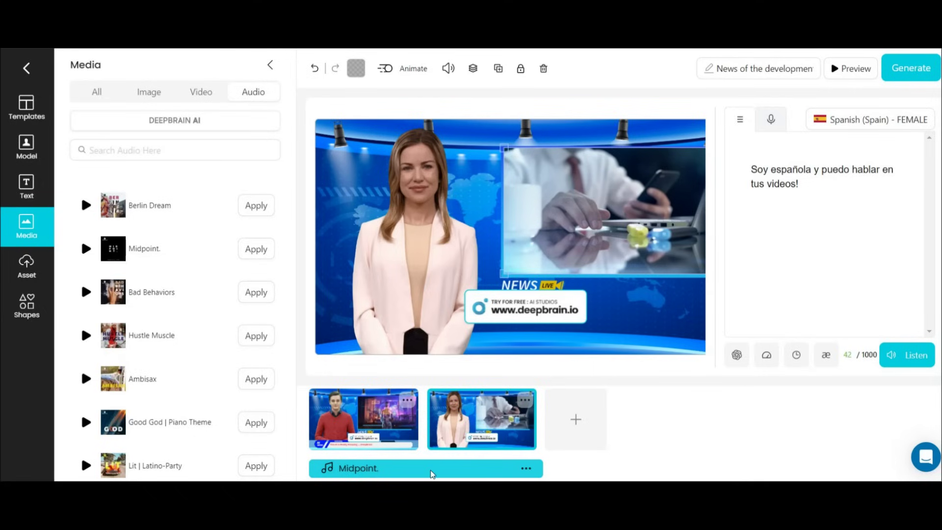
Step: Delete the Midpoint music track and close the media library
click(526, 468)
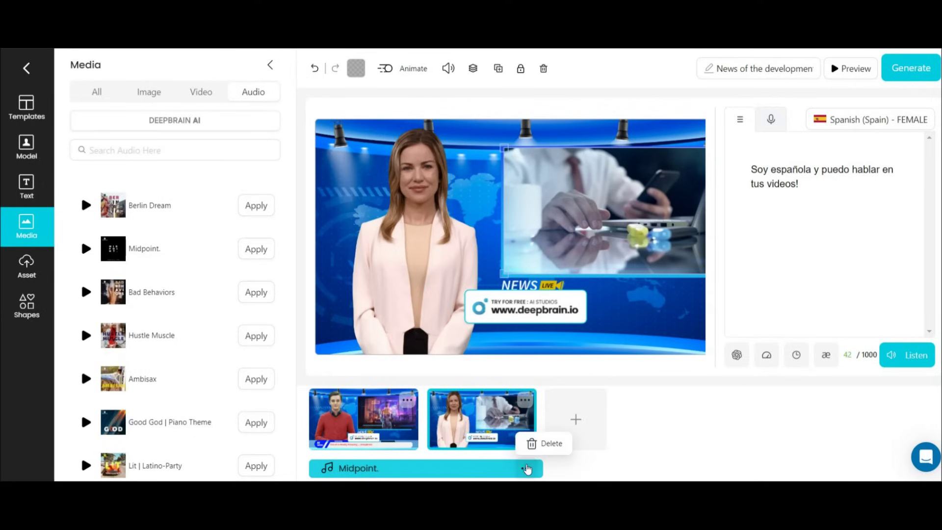
click(551, 444)
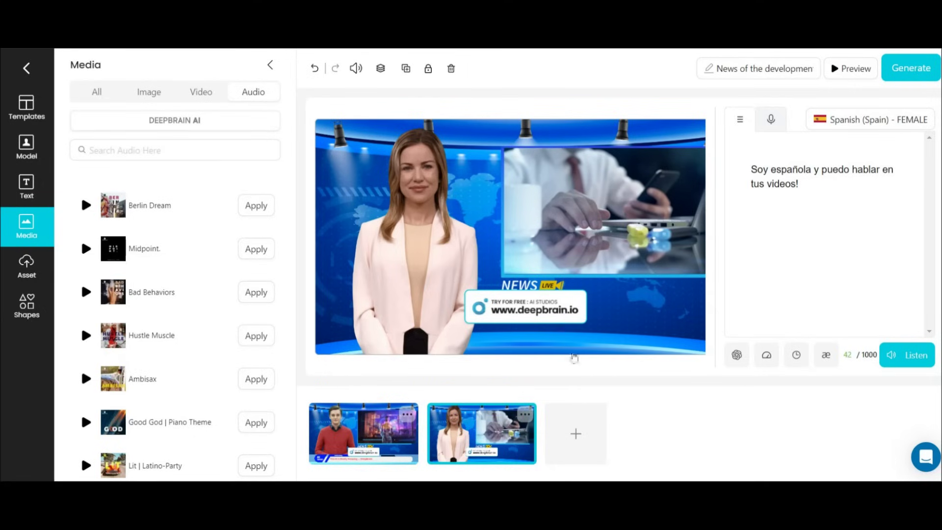
click(525, 415)
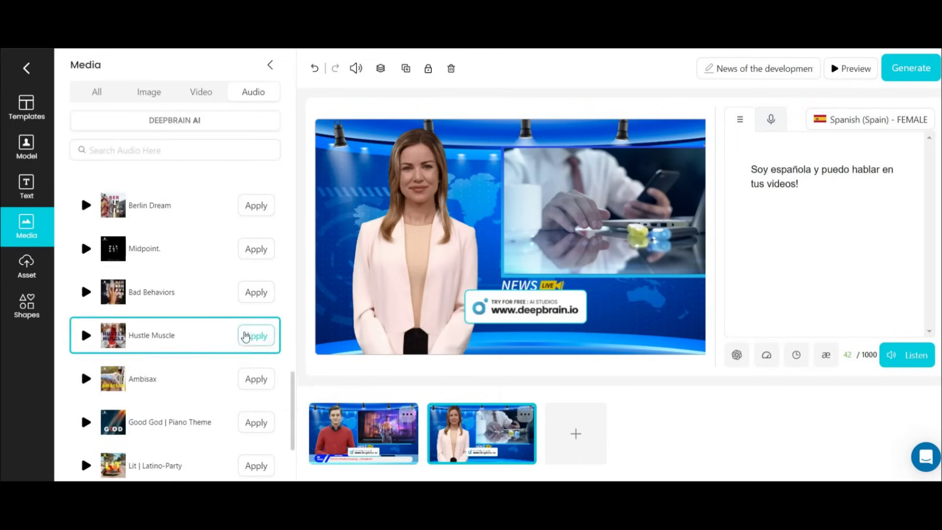
click(254, 336)
scroll(278, 339, up, 1)
scroll(277, 338, up, 5)
scroll(284, 337, up, 5)
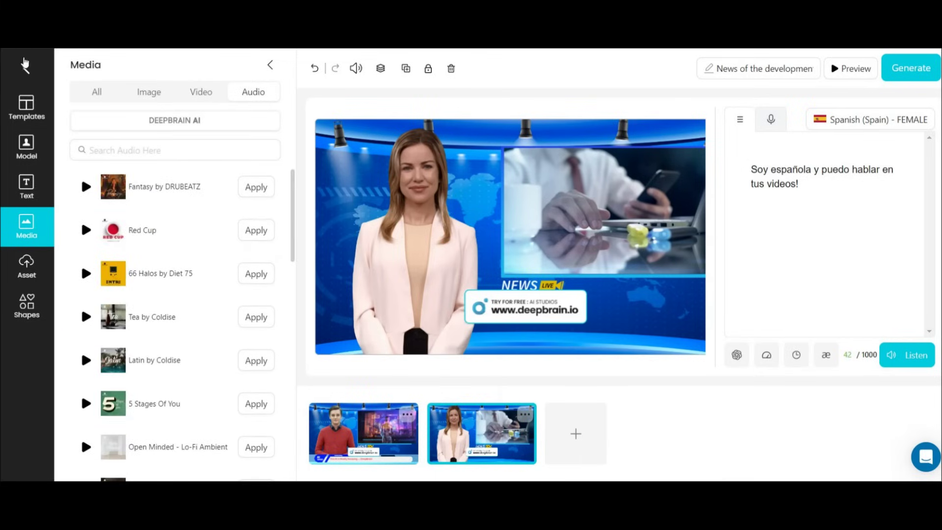
click(272, 66)
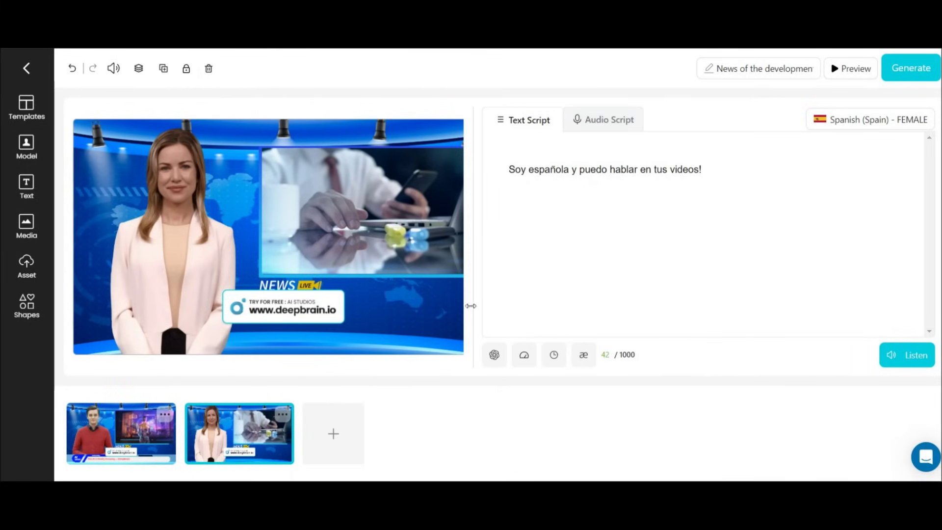
Step: Return to the English presenter scene and start generating the two-scene video
click(145, 426)
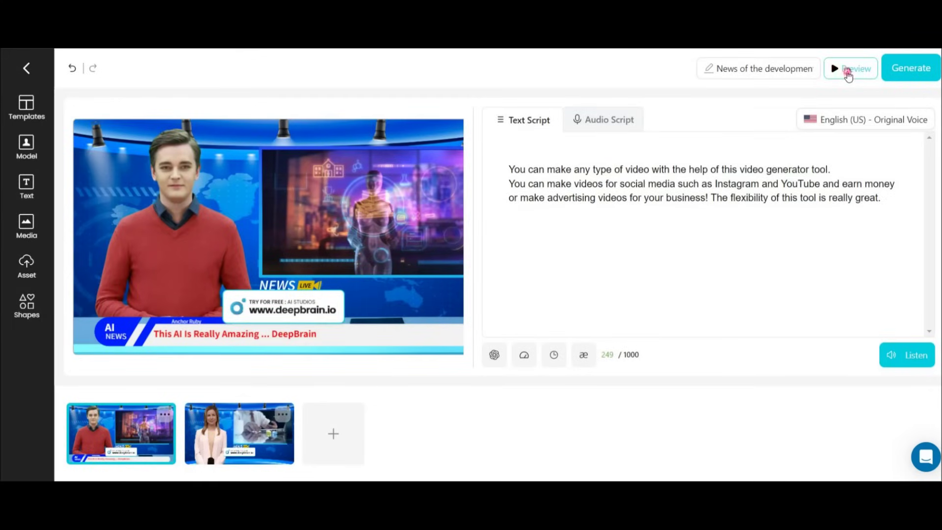
click(920, 76)
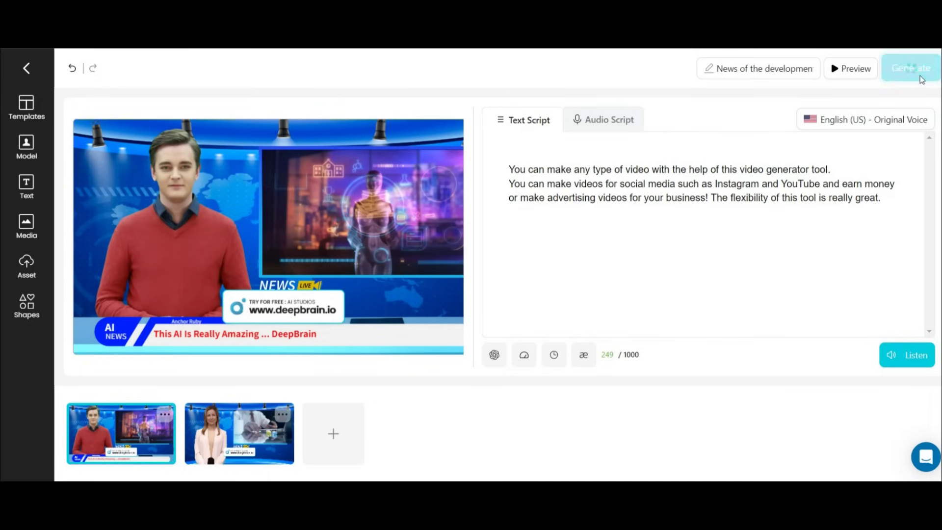